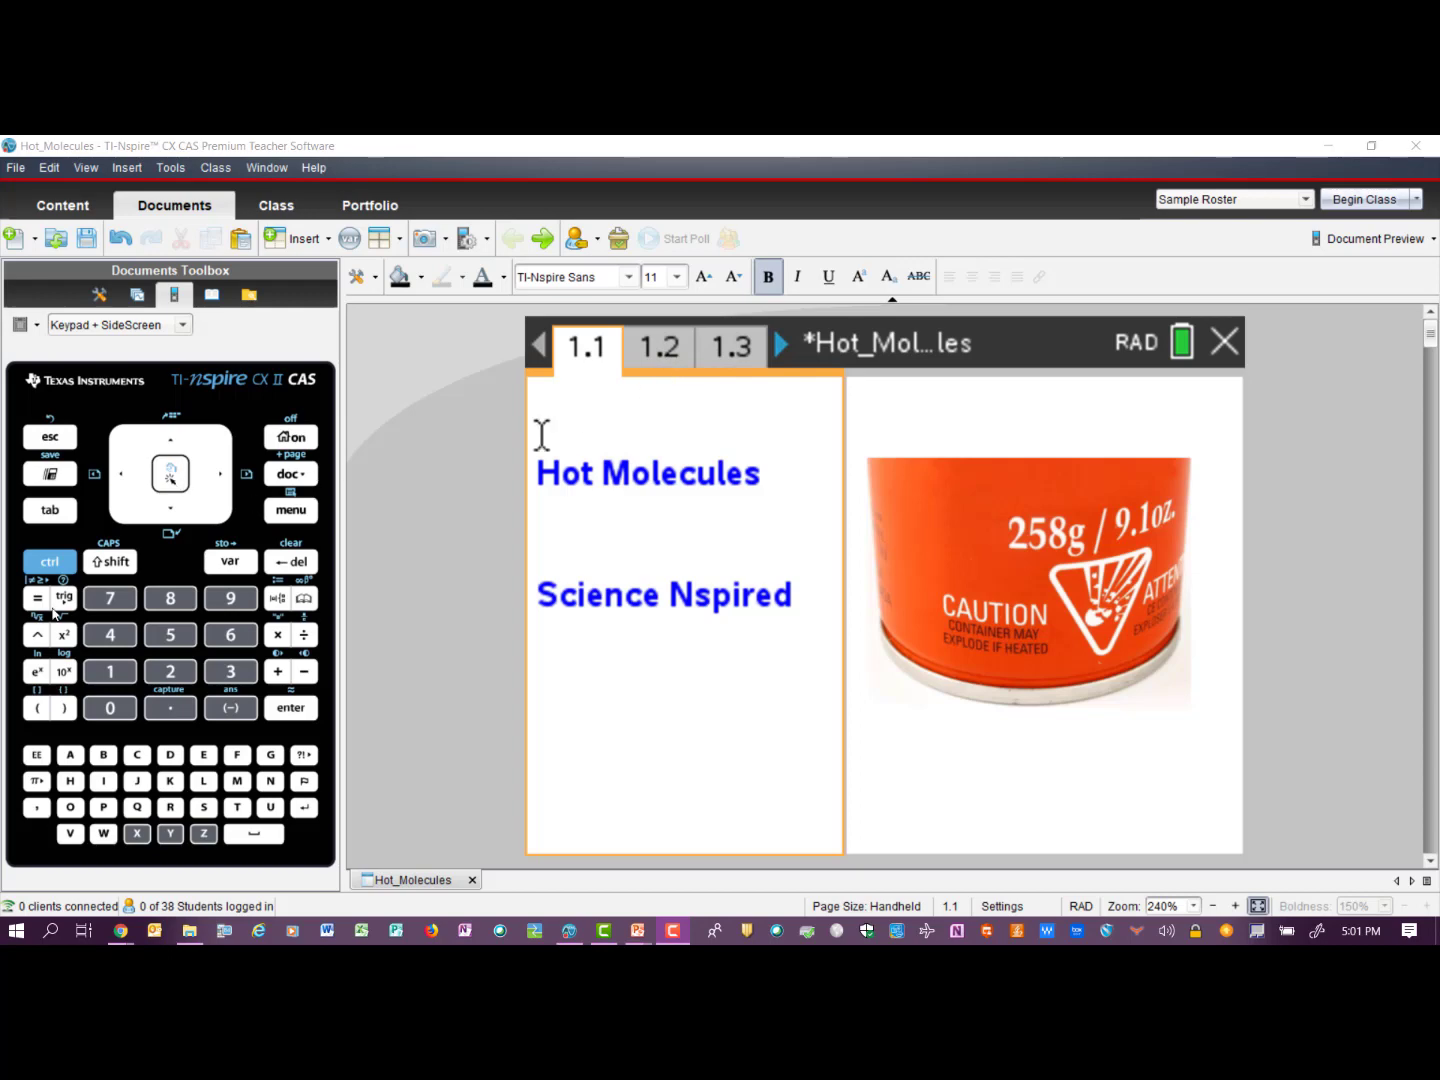
# Answer question 1.3 on gas particle attraction with "negligible" and question 1.4 on particle motion with "constant, random".
pyautogui.click(58, 565)
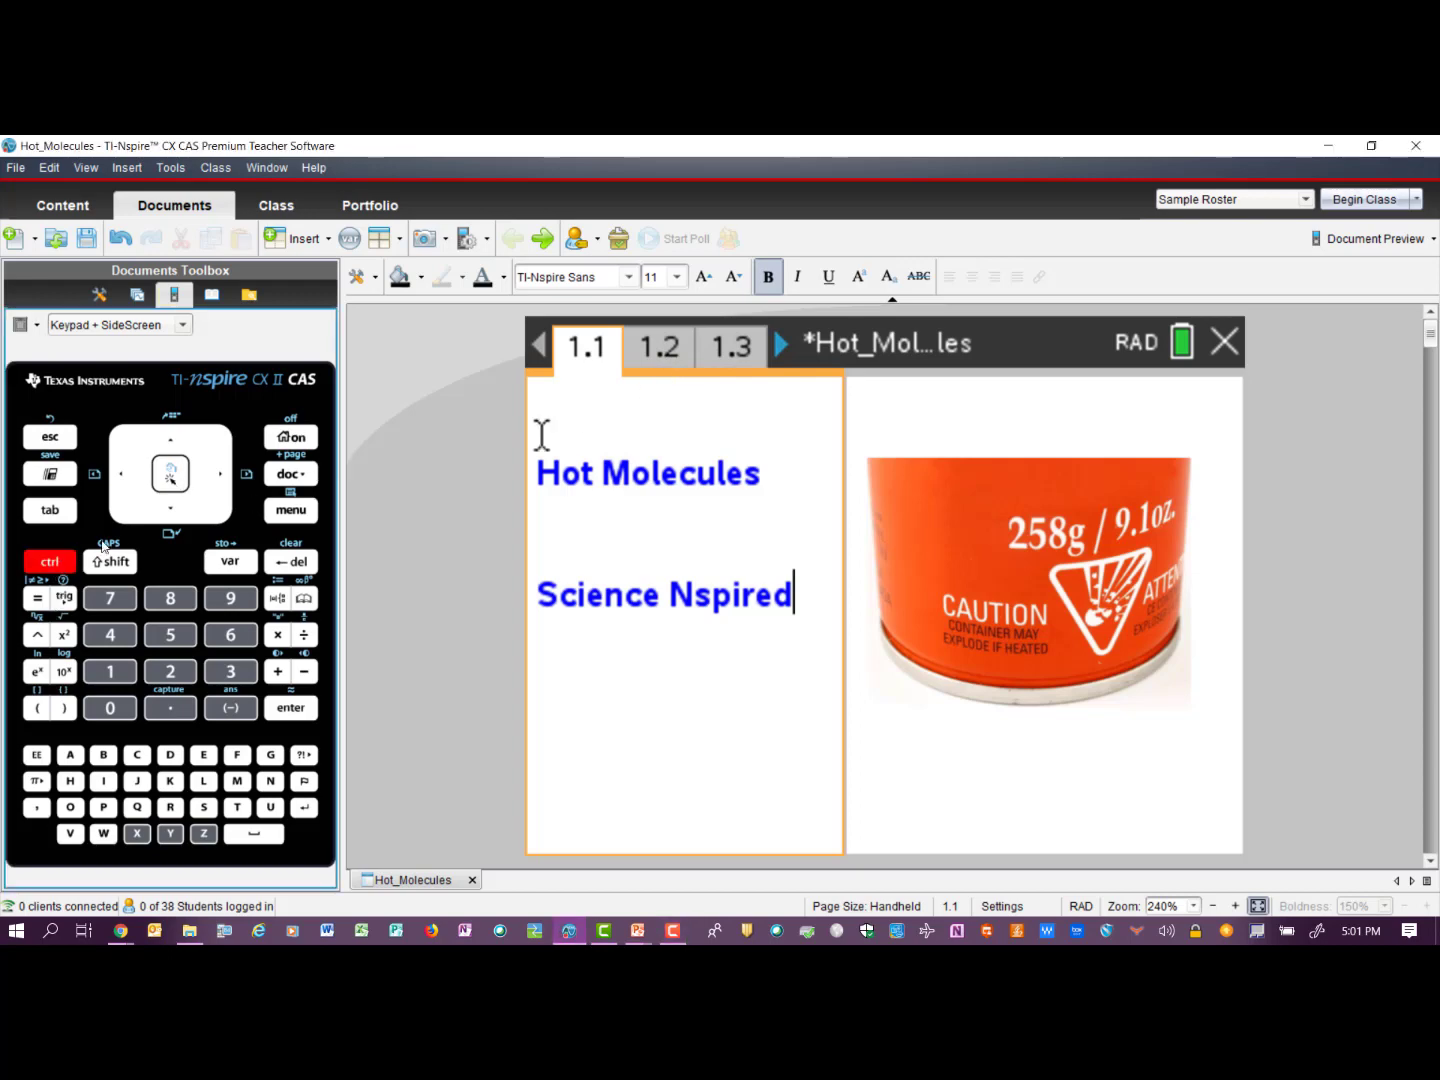
pyautogui.click(214, 478)
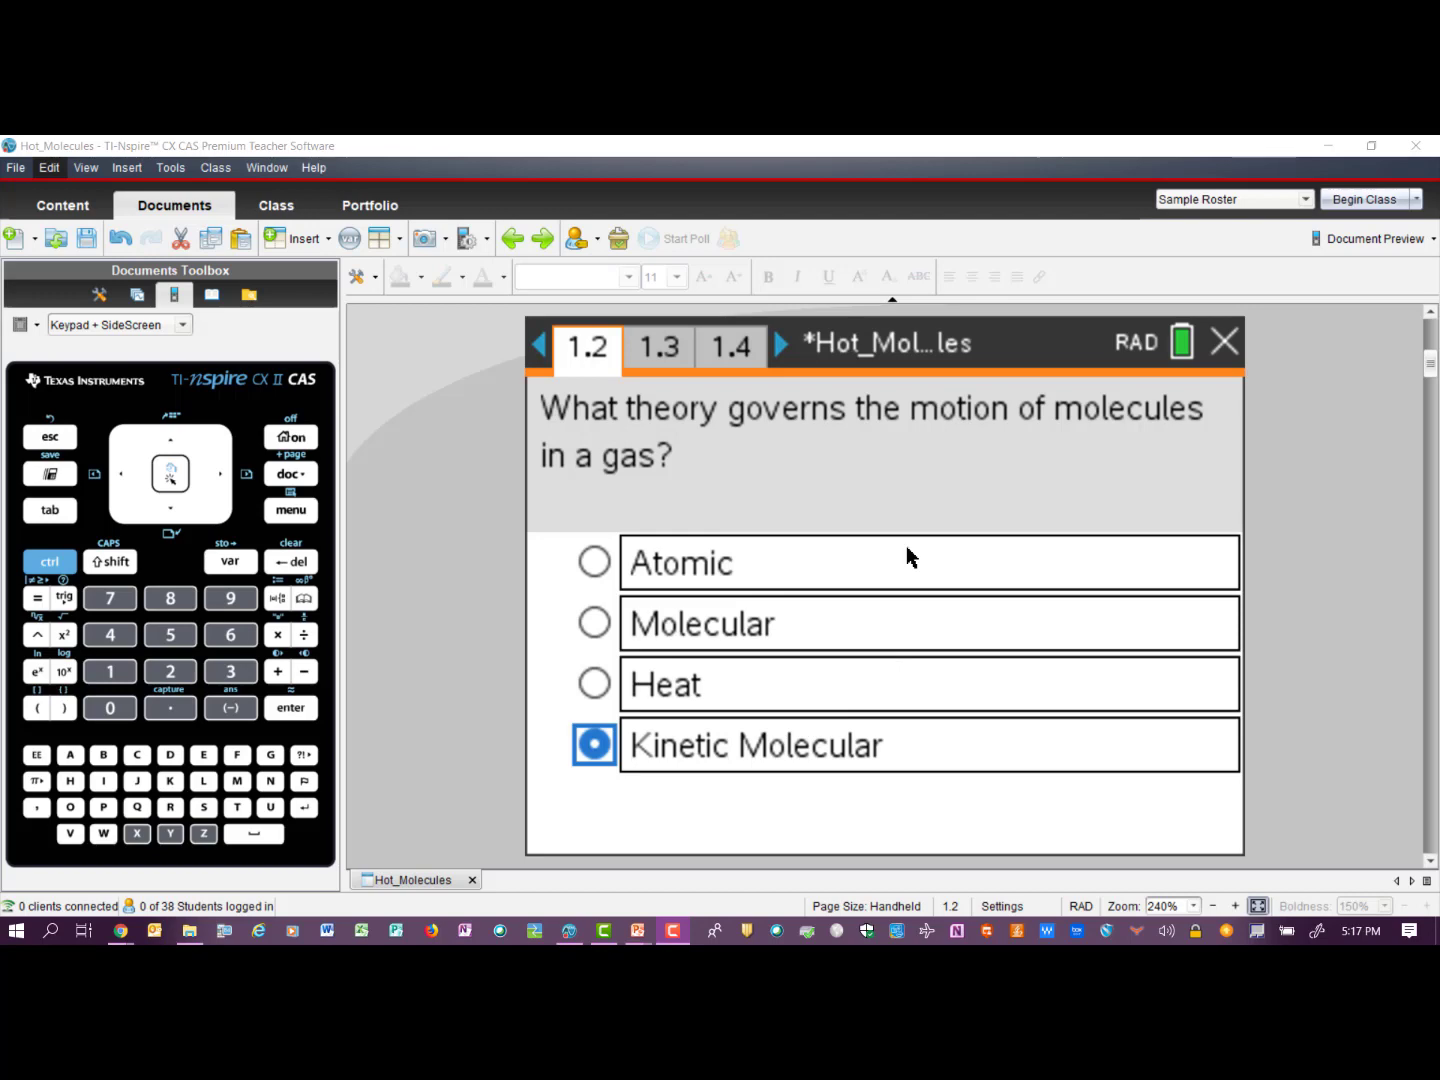
pyautogui.click(648, 352)
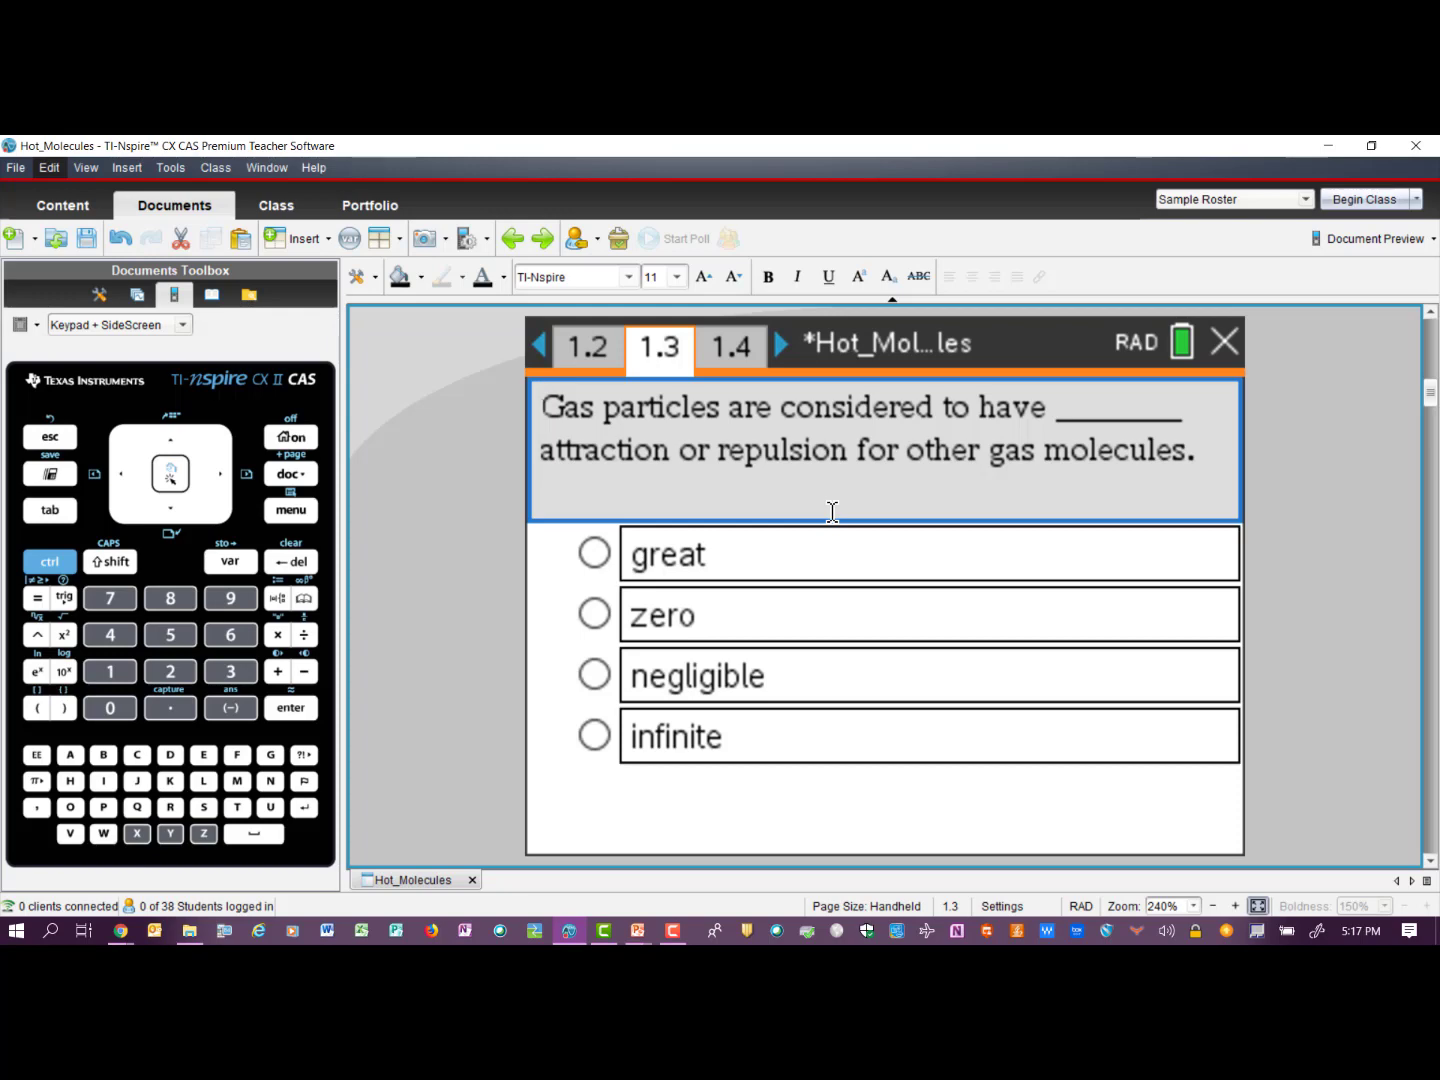
pyautogui.click(597, 672)
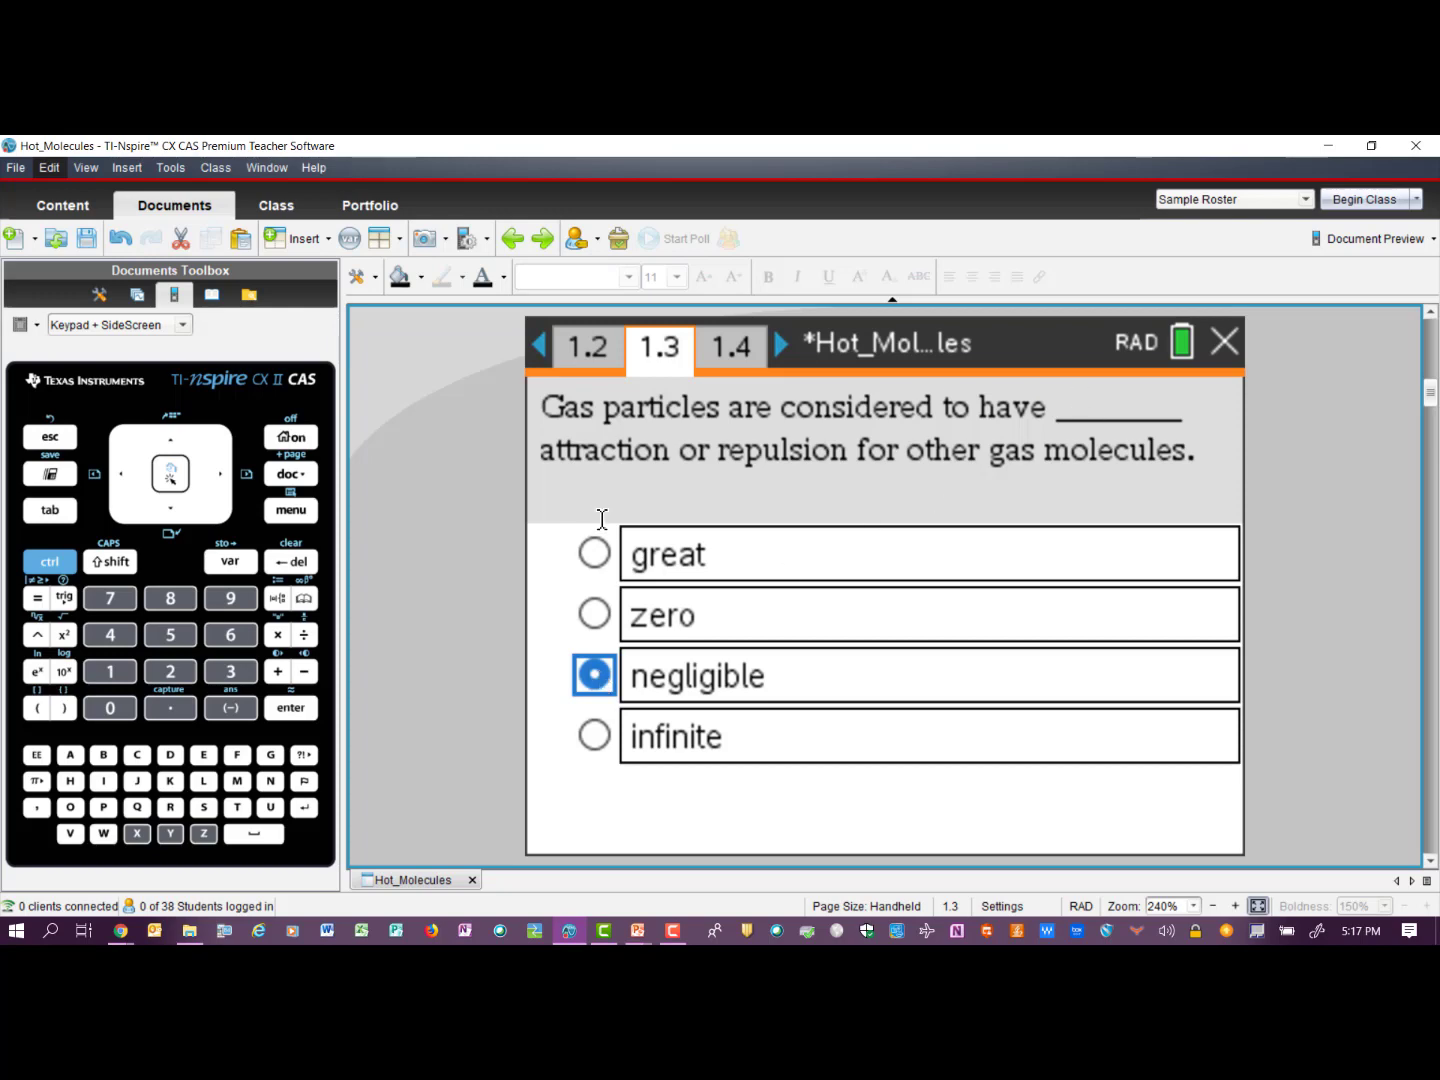
pyautogui.click(724, 350)
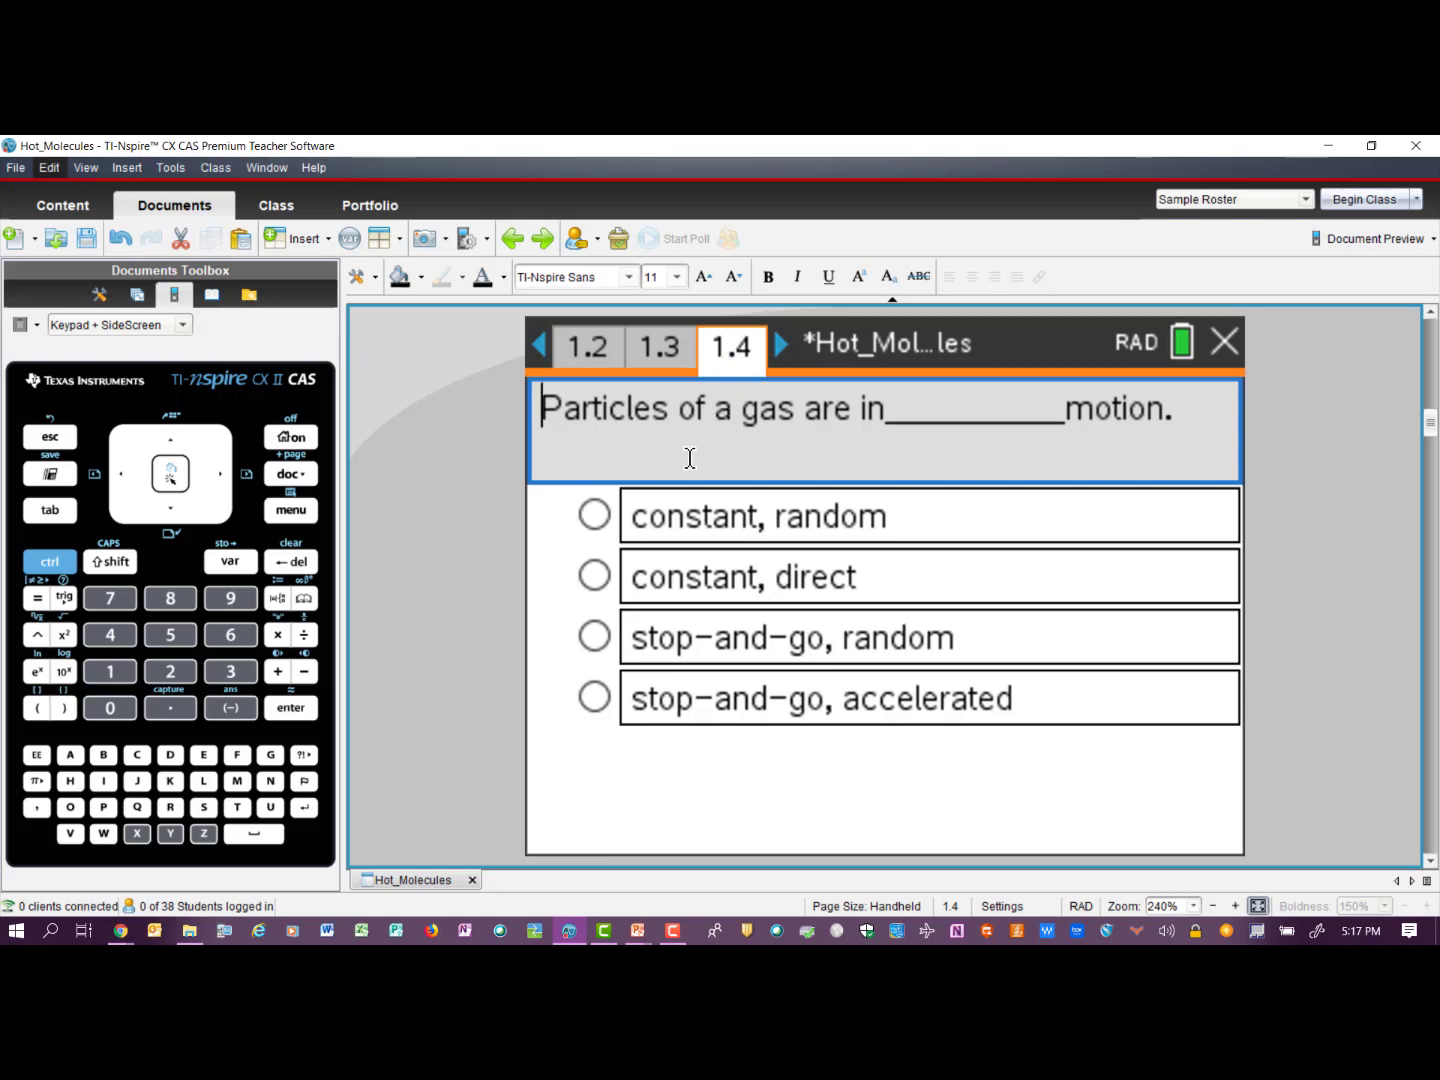
pyautogui.click(595, 517)
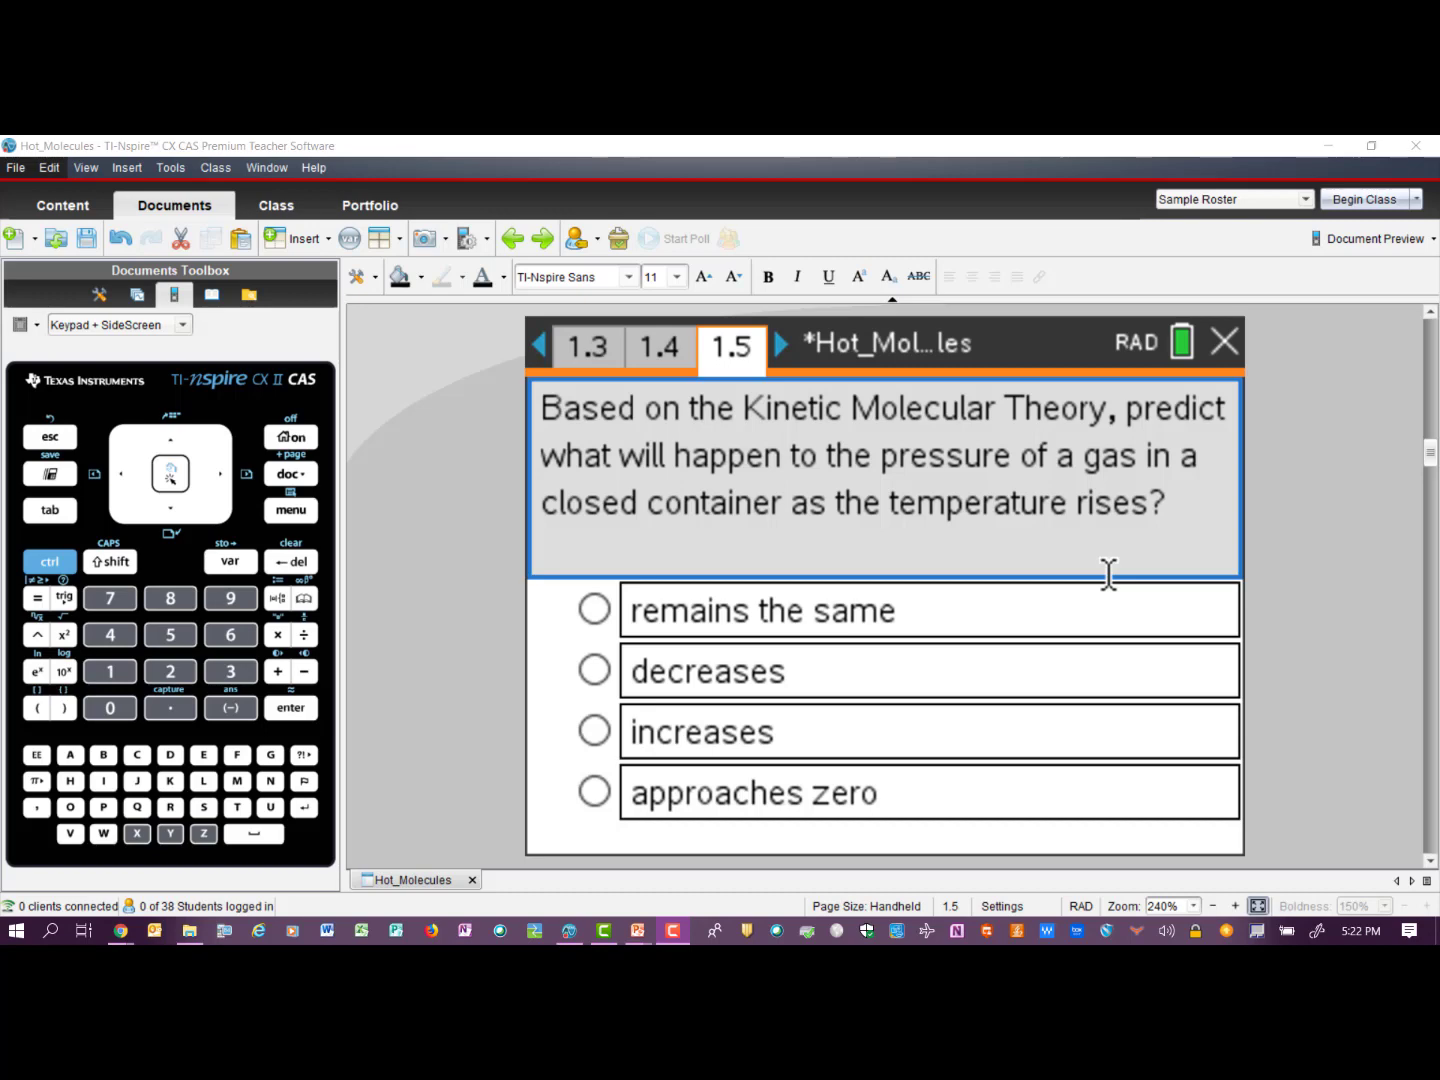
# Answer pressure question 1.5 with "increases" and particle motion question 1.6 with "The particles will speed up.".
pyautogui.click(595, 734)
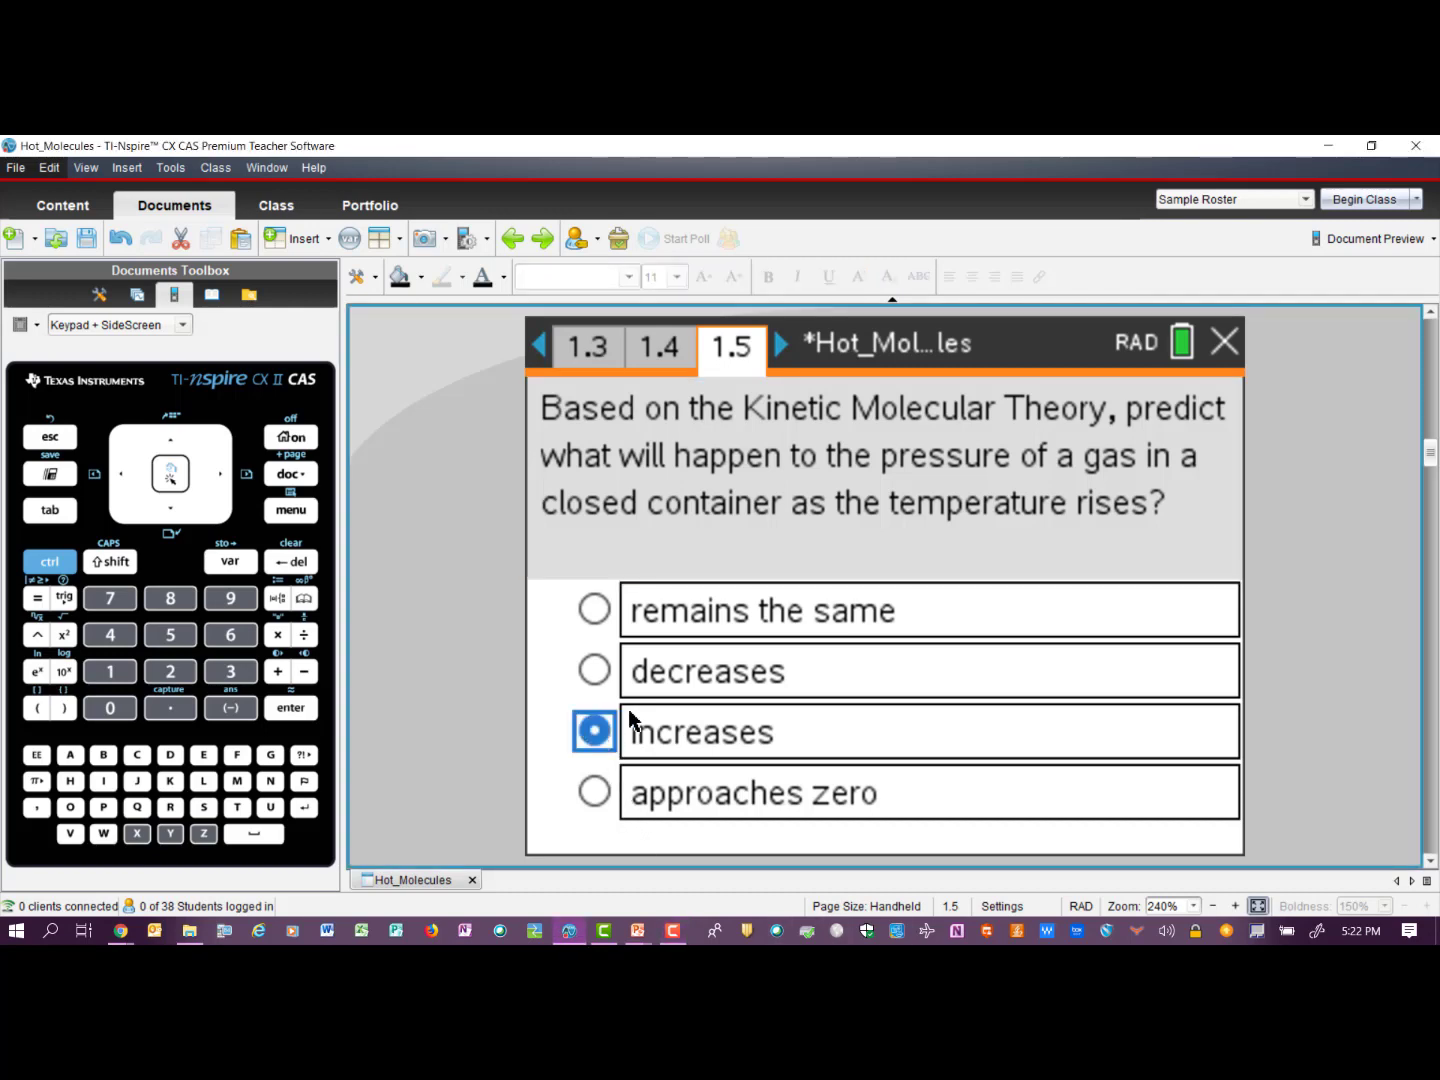
pyautogui.click(777, 346)
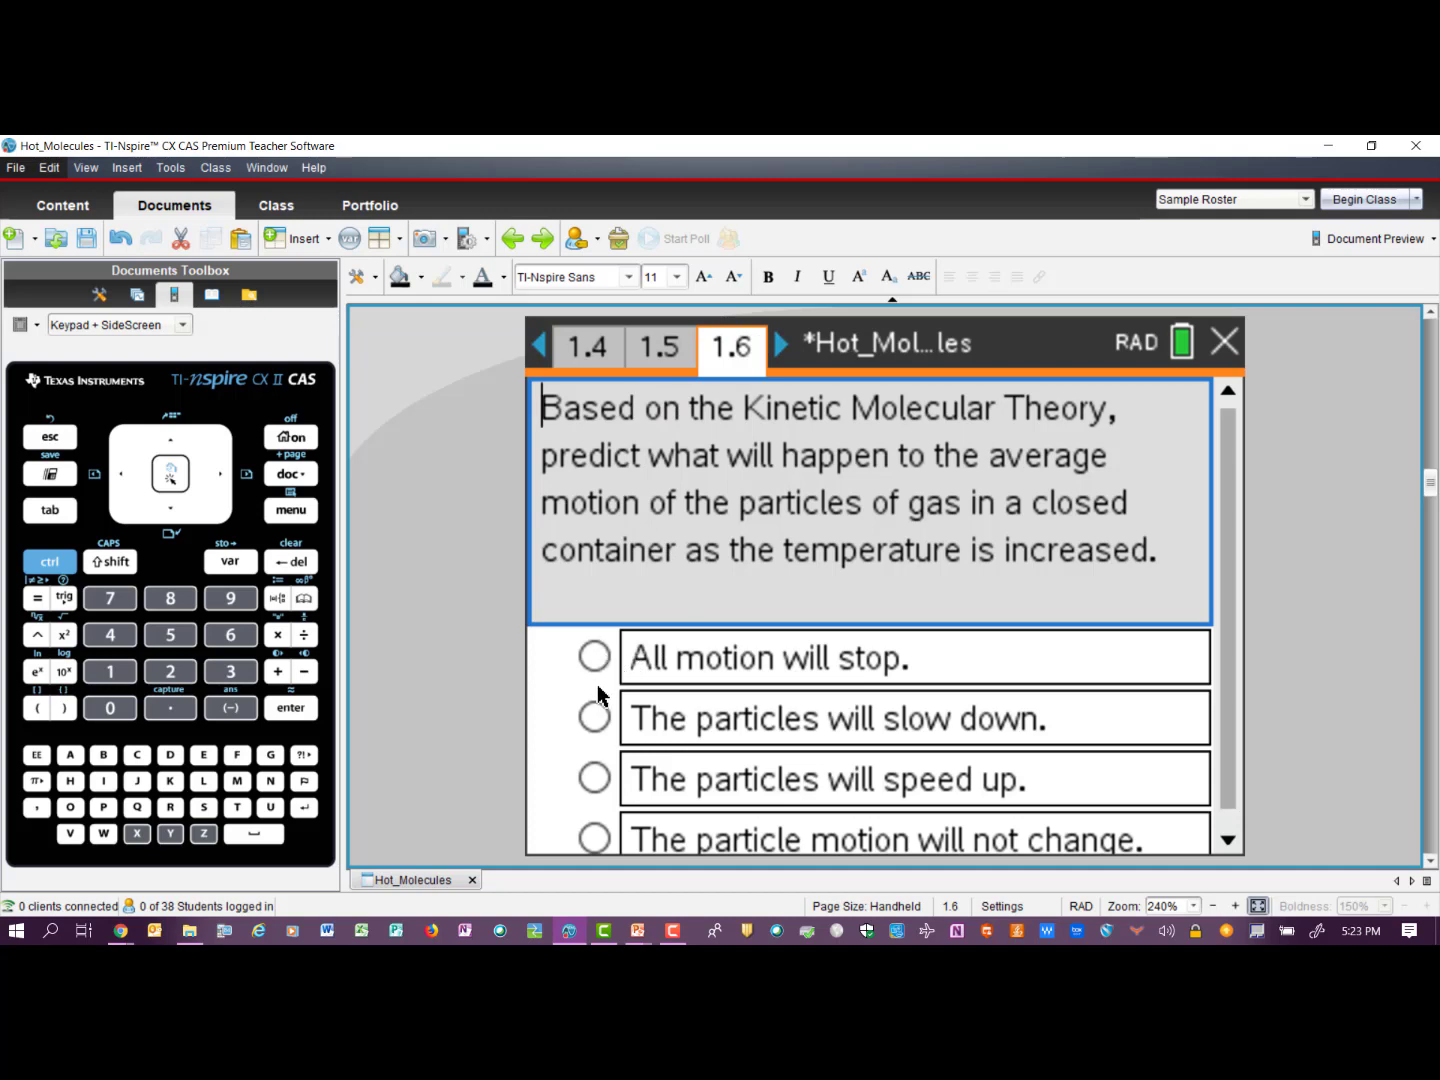
pyautogui.click(595, 779)
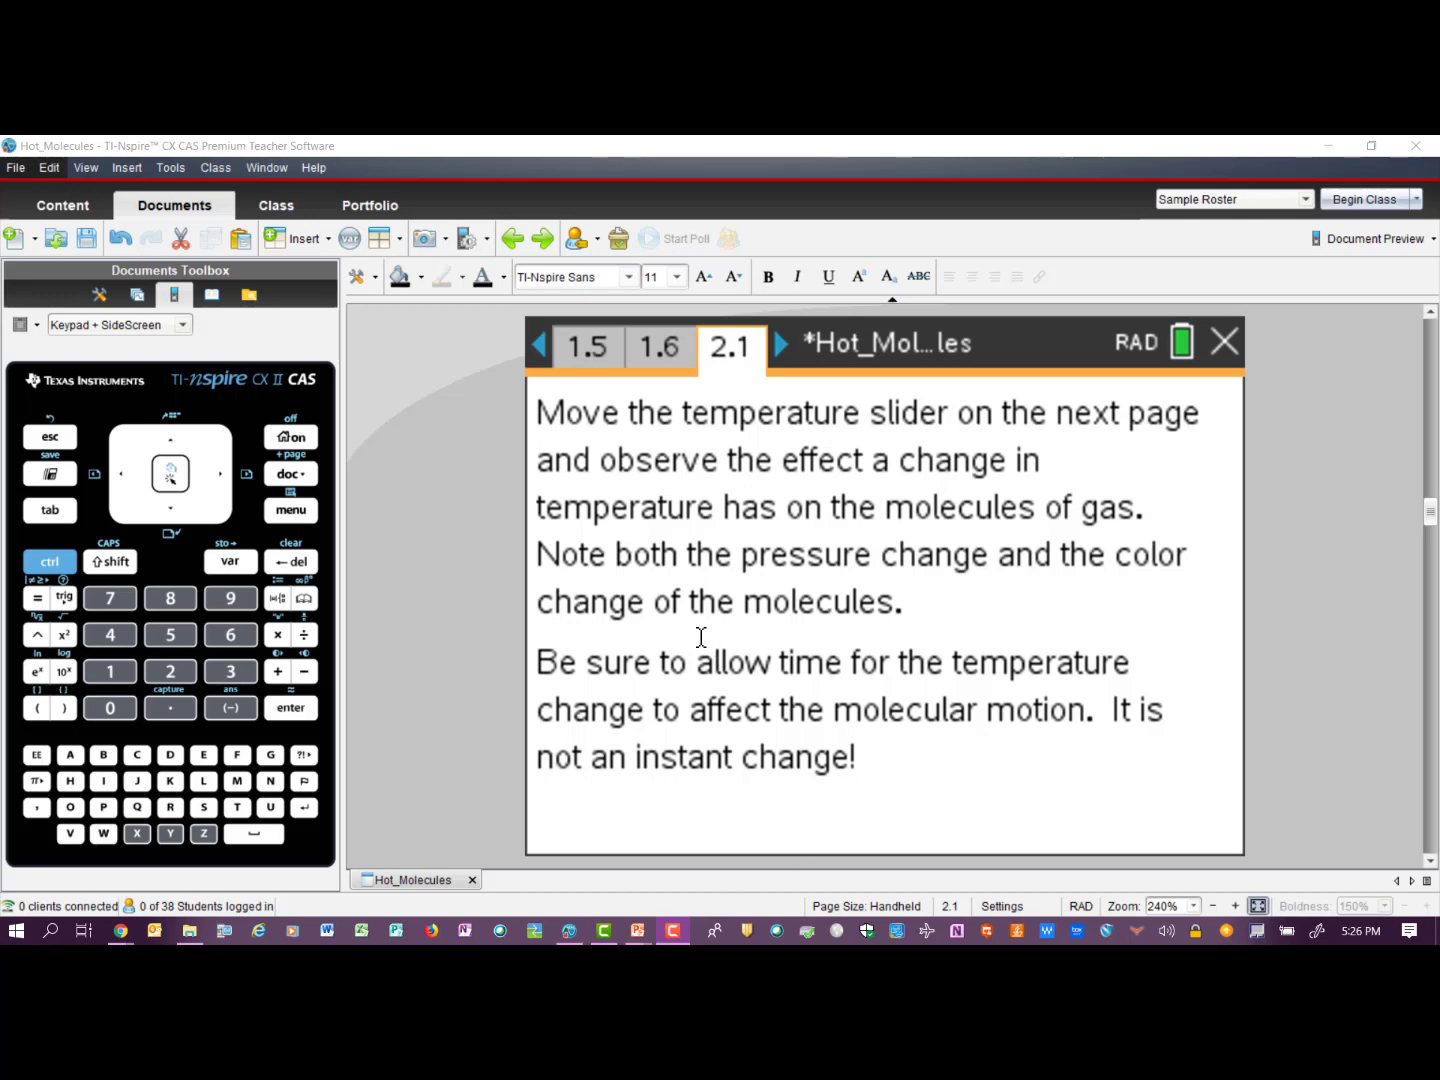
# Raise the temperature slider of the molecule simulation on page 2.2 to about three quarters of its range.
pyautogui.click(780, 348)
pyautogui.click(779, 347)
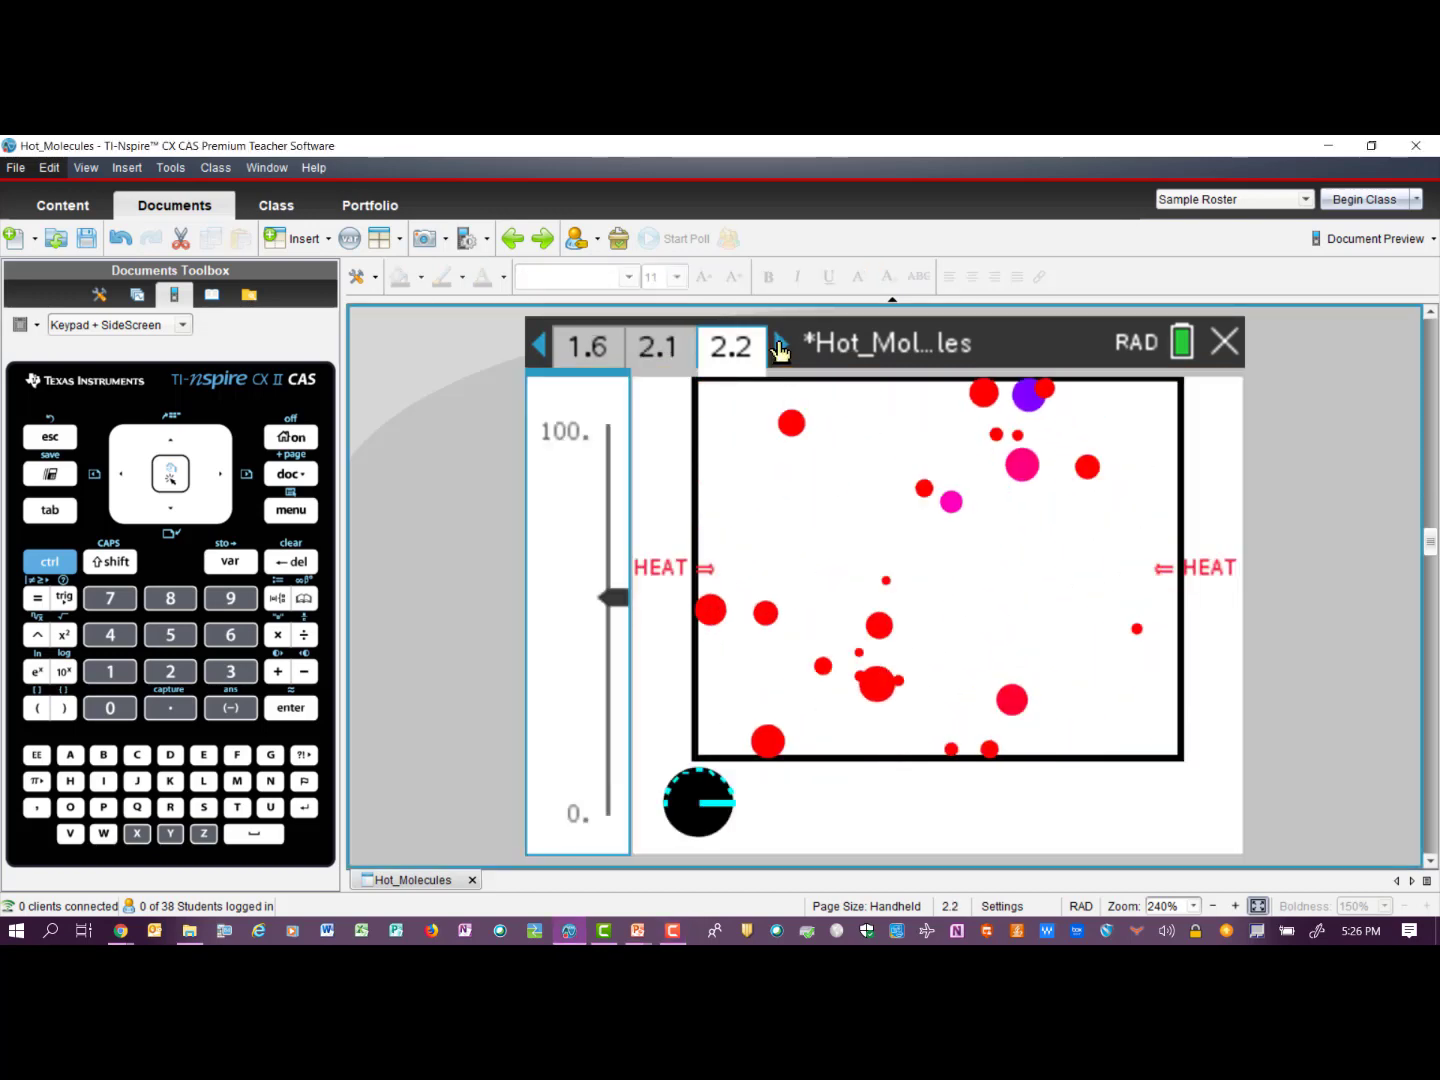
pyautogui.moveTo(556, 424)
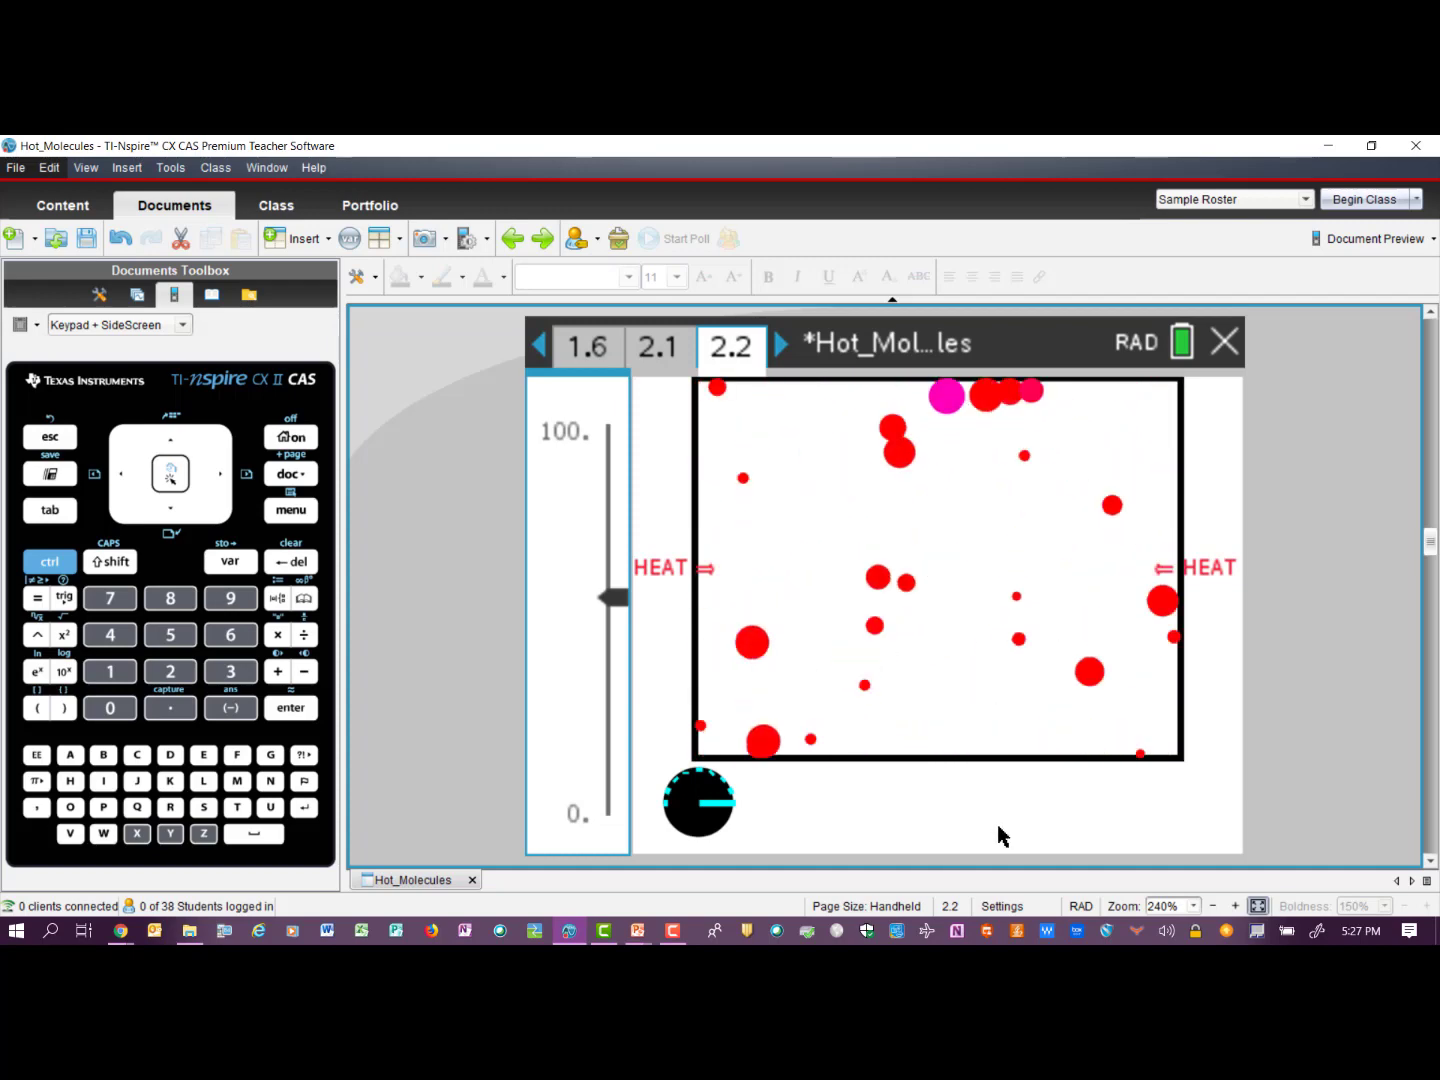
pyautogui.moveTo(624, 604)
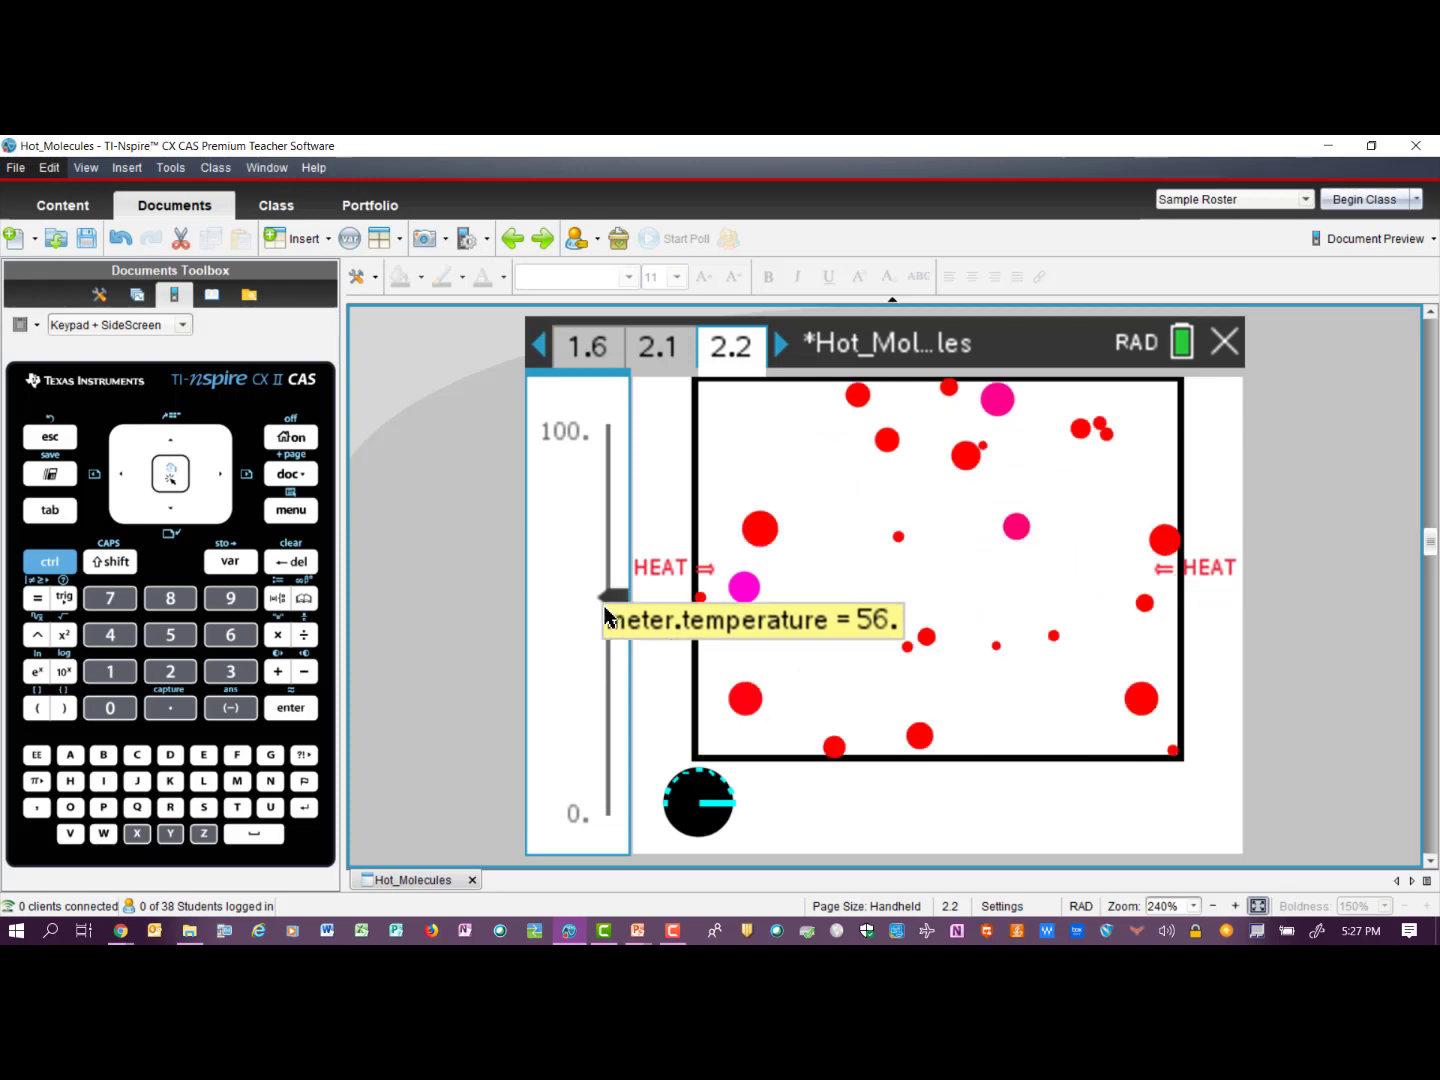
pyautogui.click(612, 599)
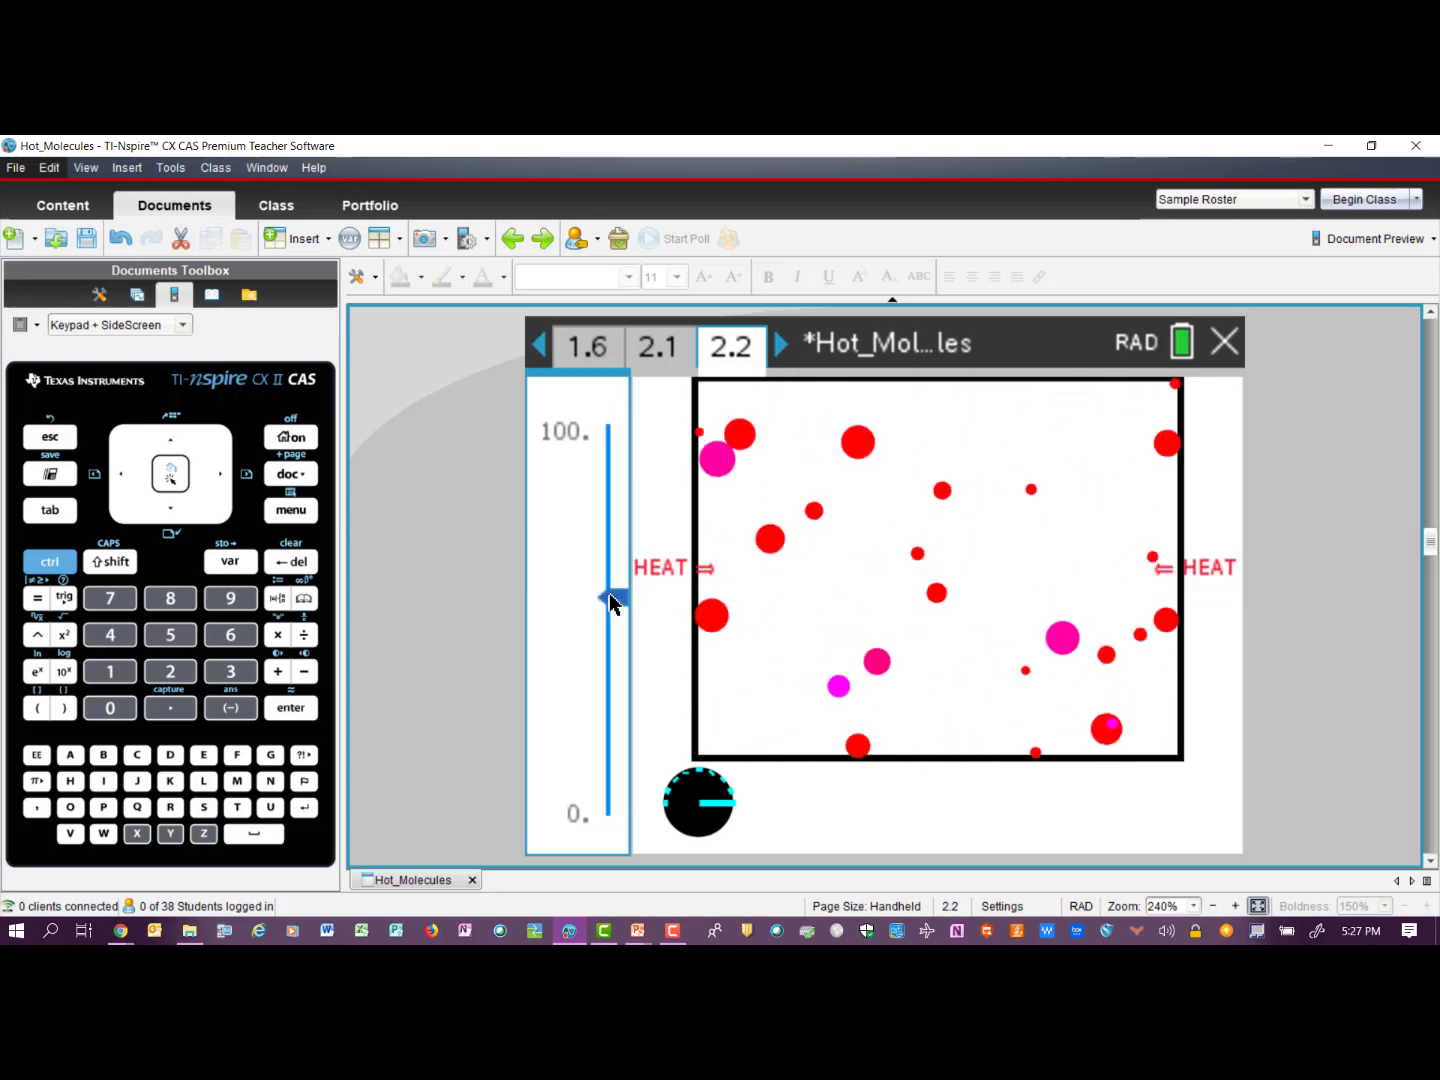
pyautogui.moveTo(612, 601); pyautogui.dragTo(621, 522)
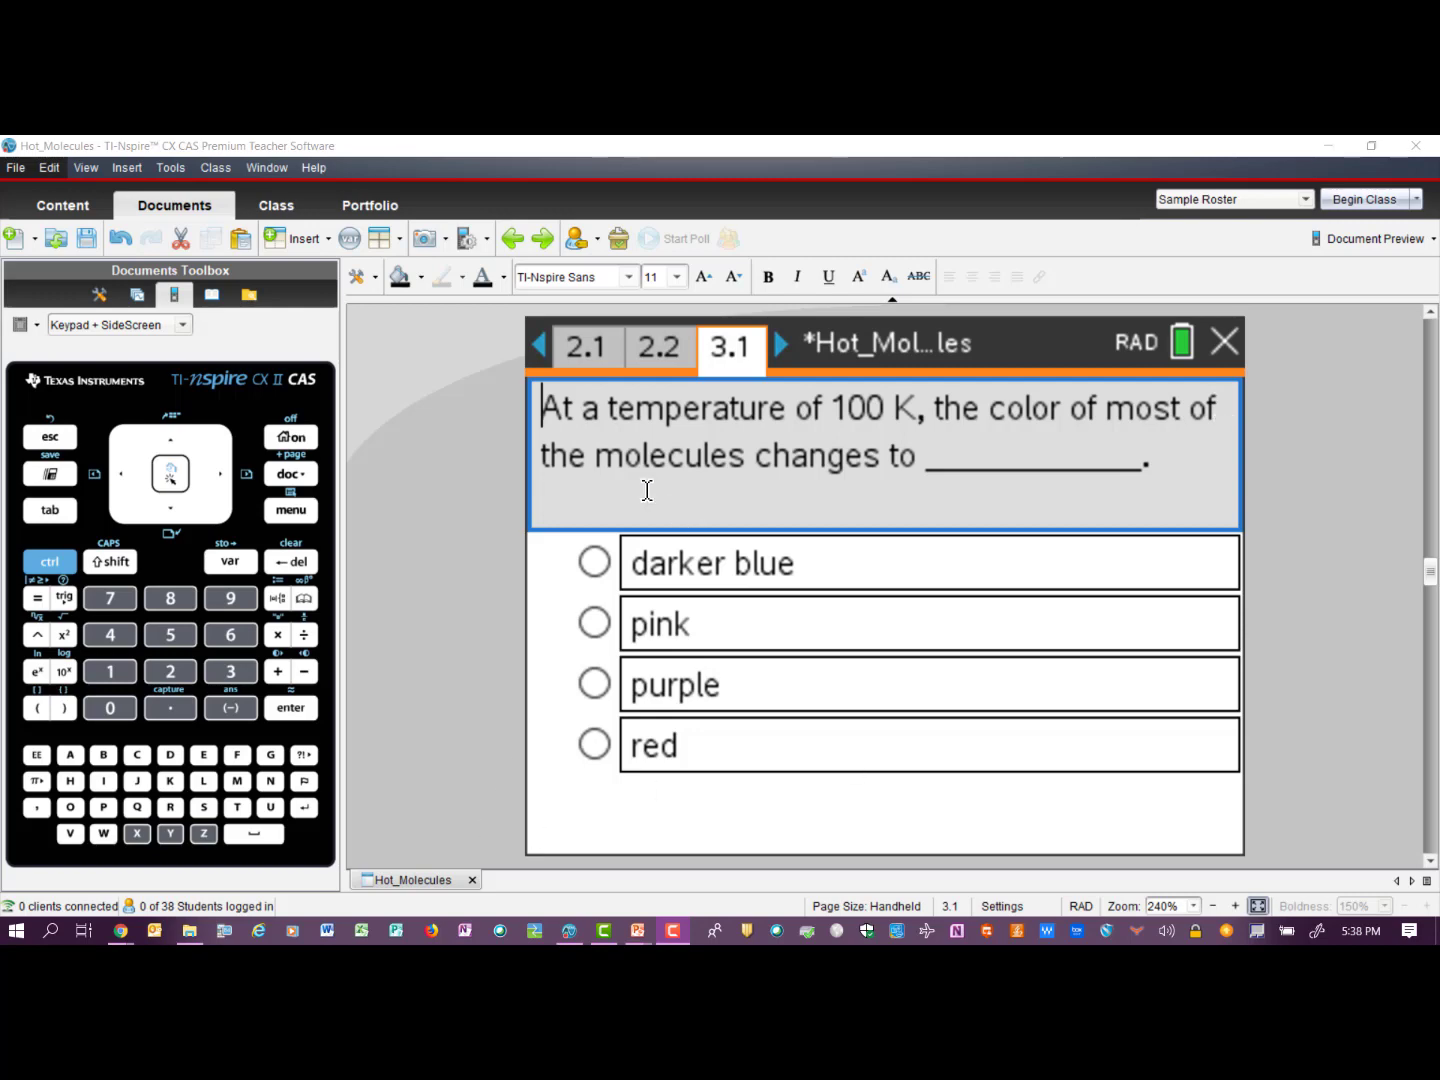
# Set the simulation temperature on page 2.2 to 100 and answer color question 3.1 with "red".
pyautogui.click(664, 348)
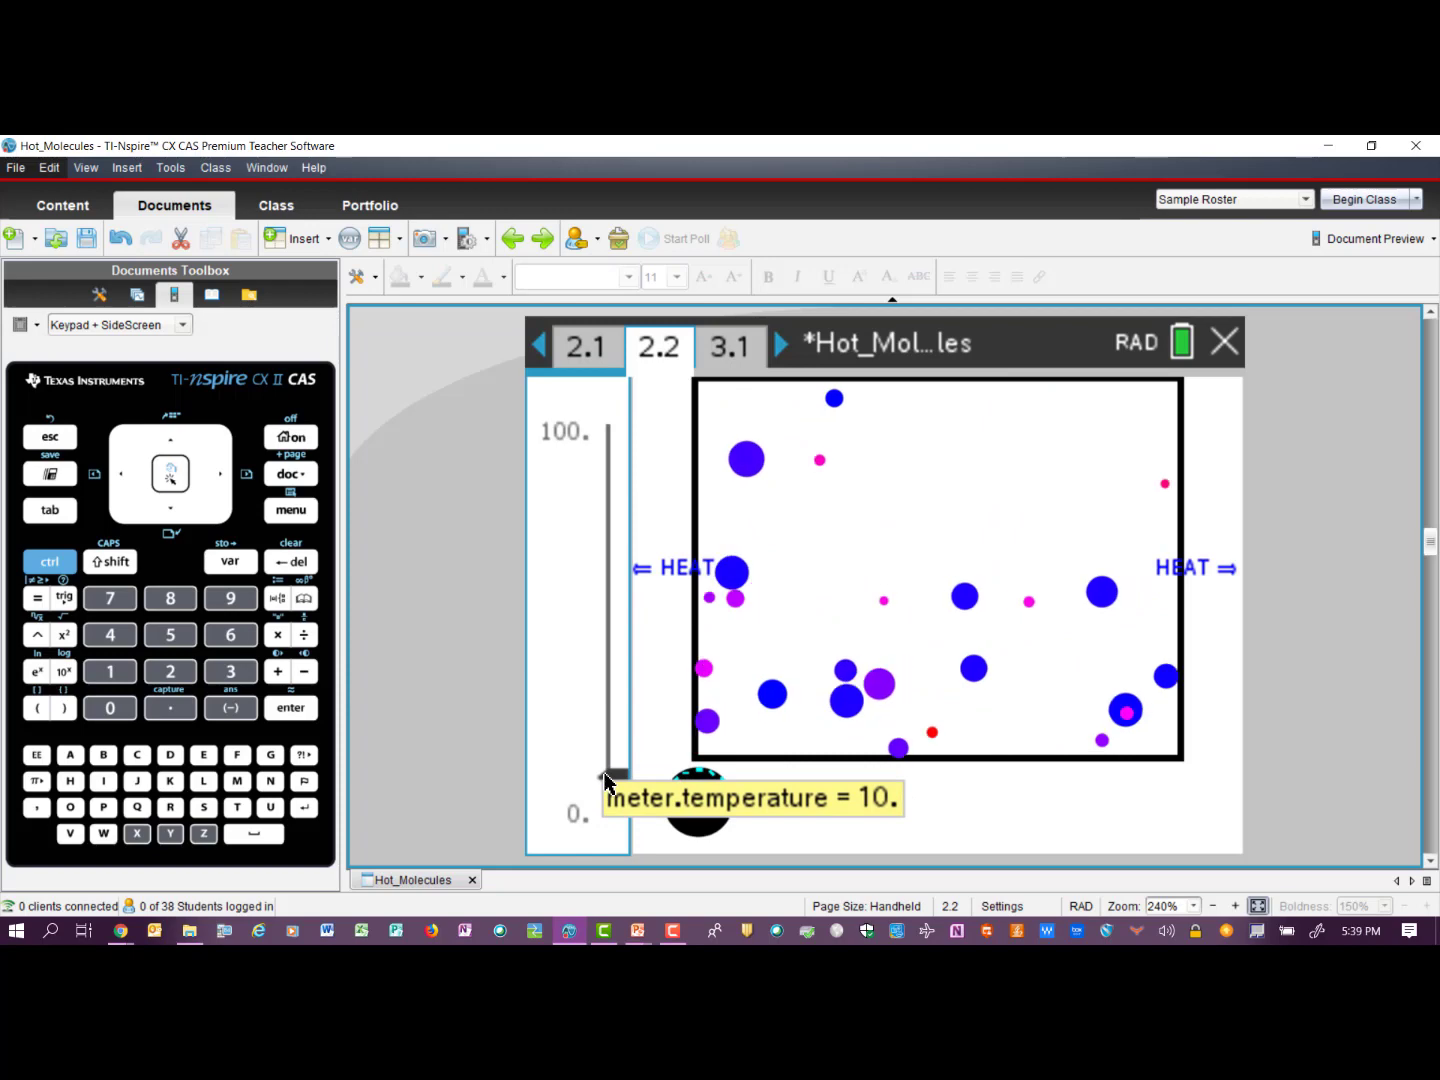
pyautogui.moveTo(605, 779); pyautogui.dragTo(593, 431)
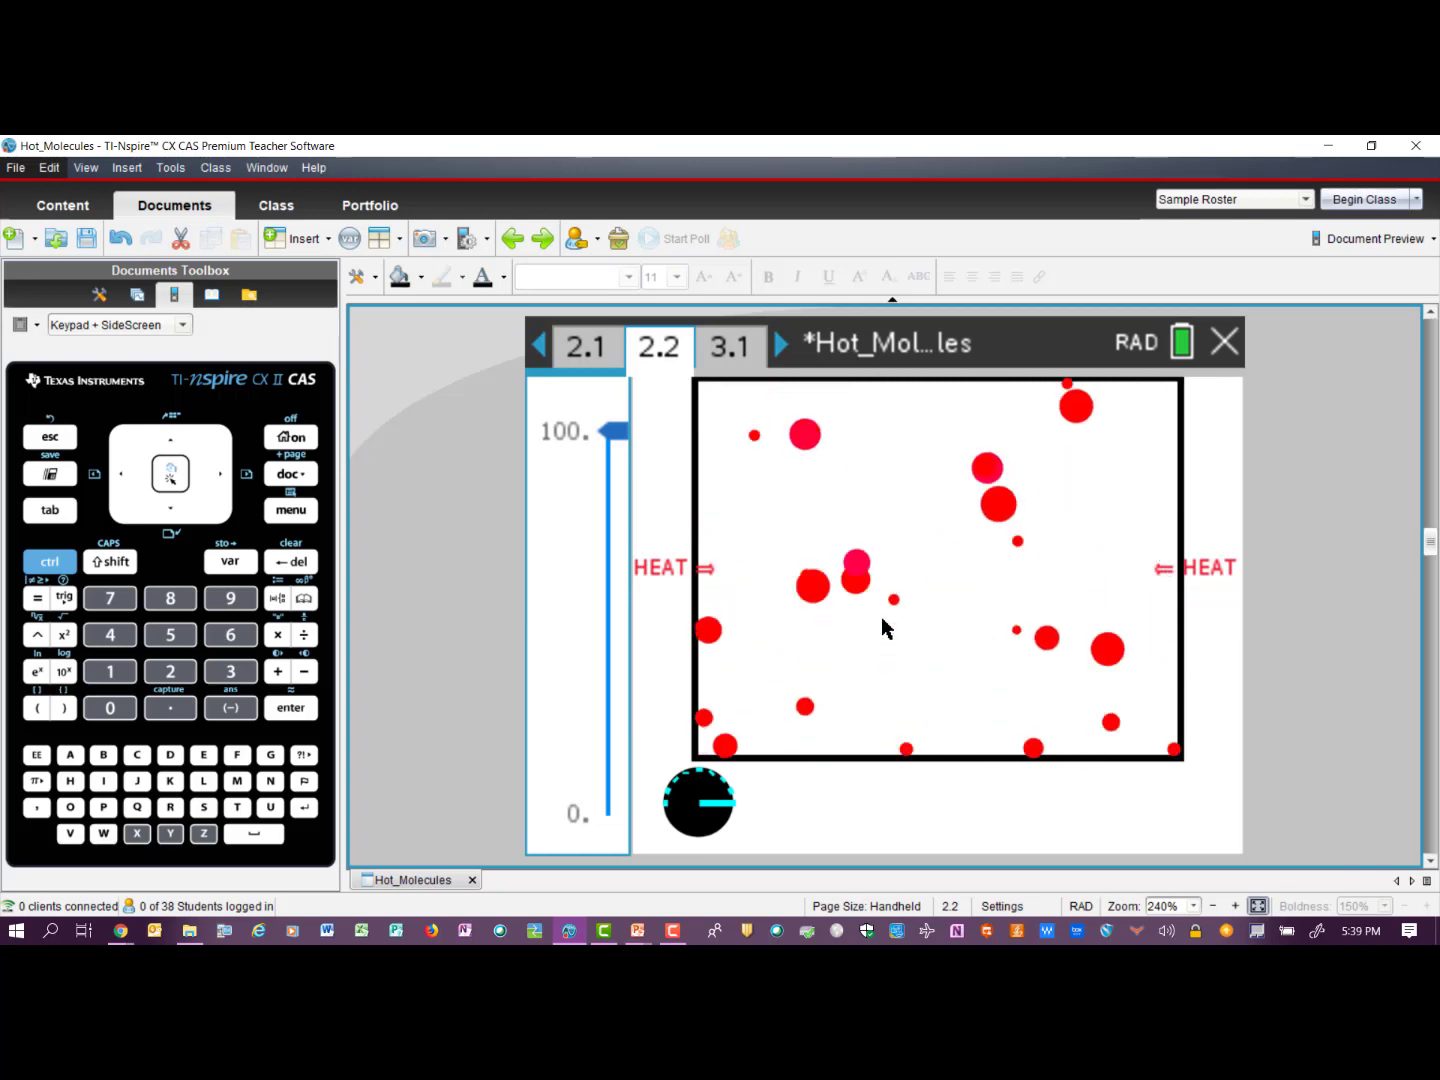
pyautogui.click(731, 356)
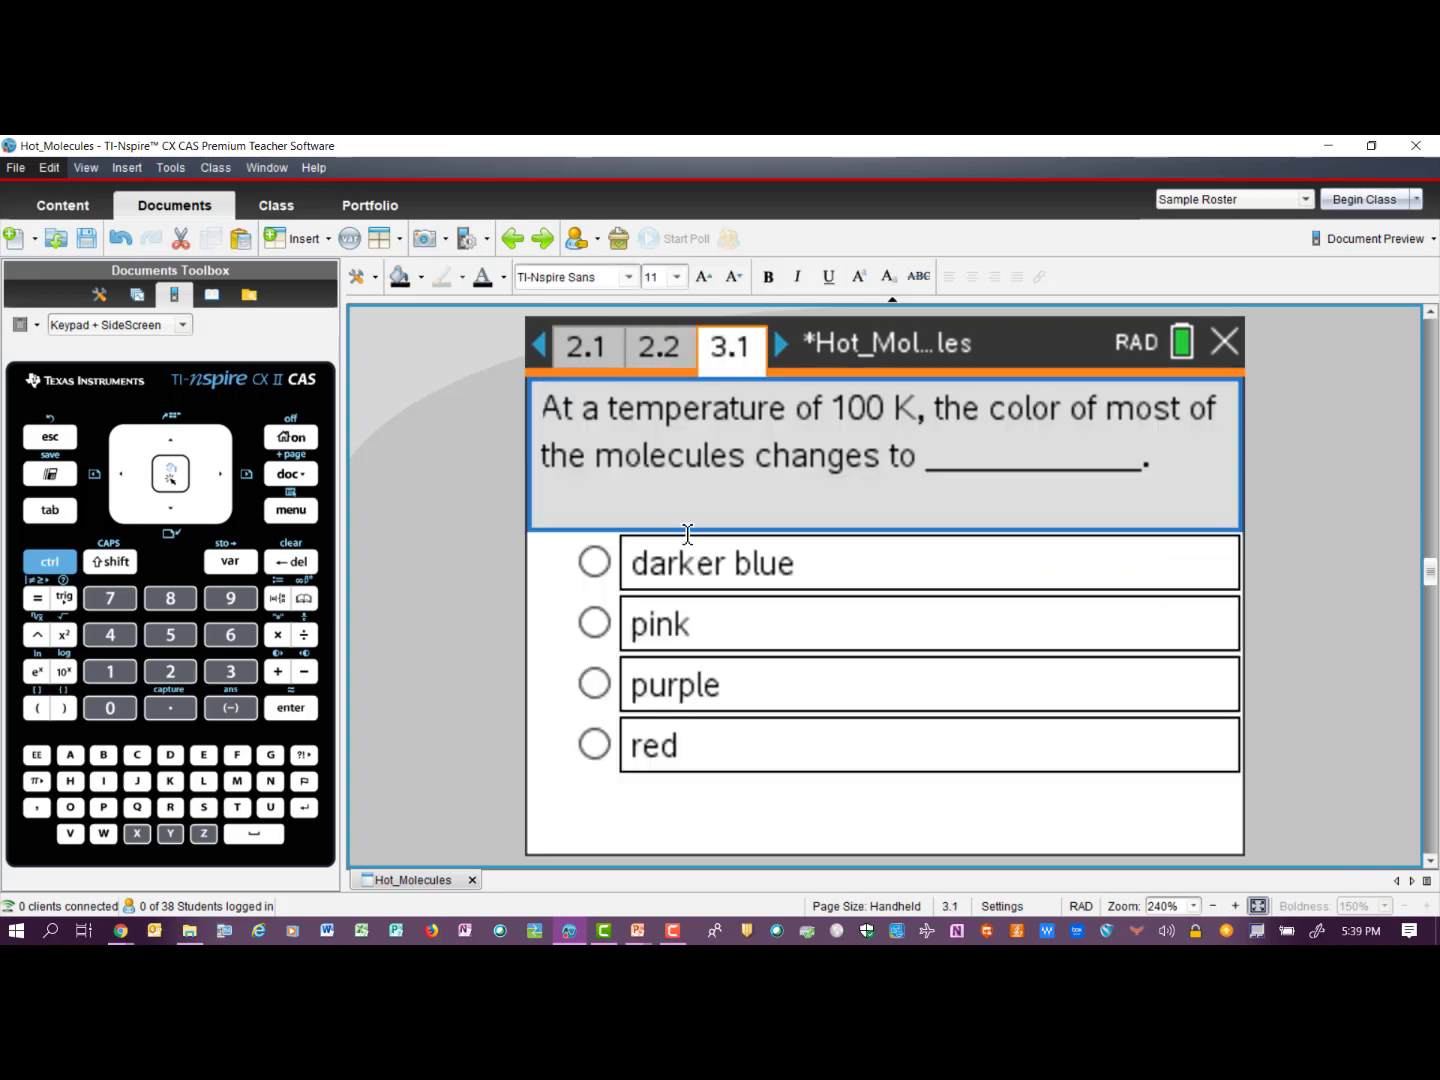
pyautogui.click(597, 746)
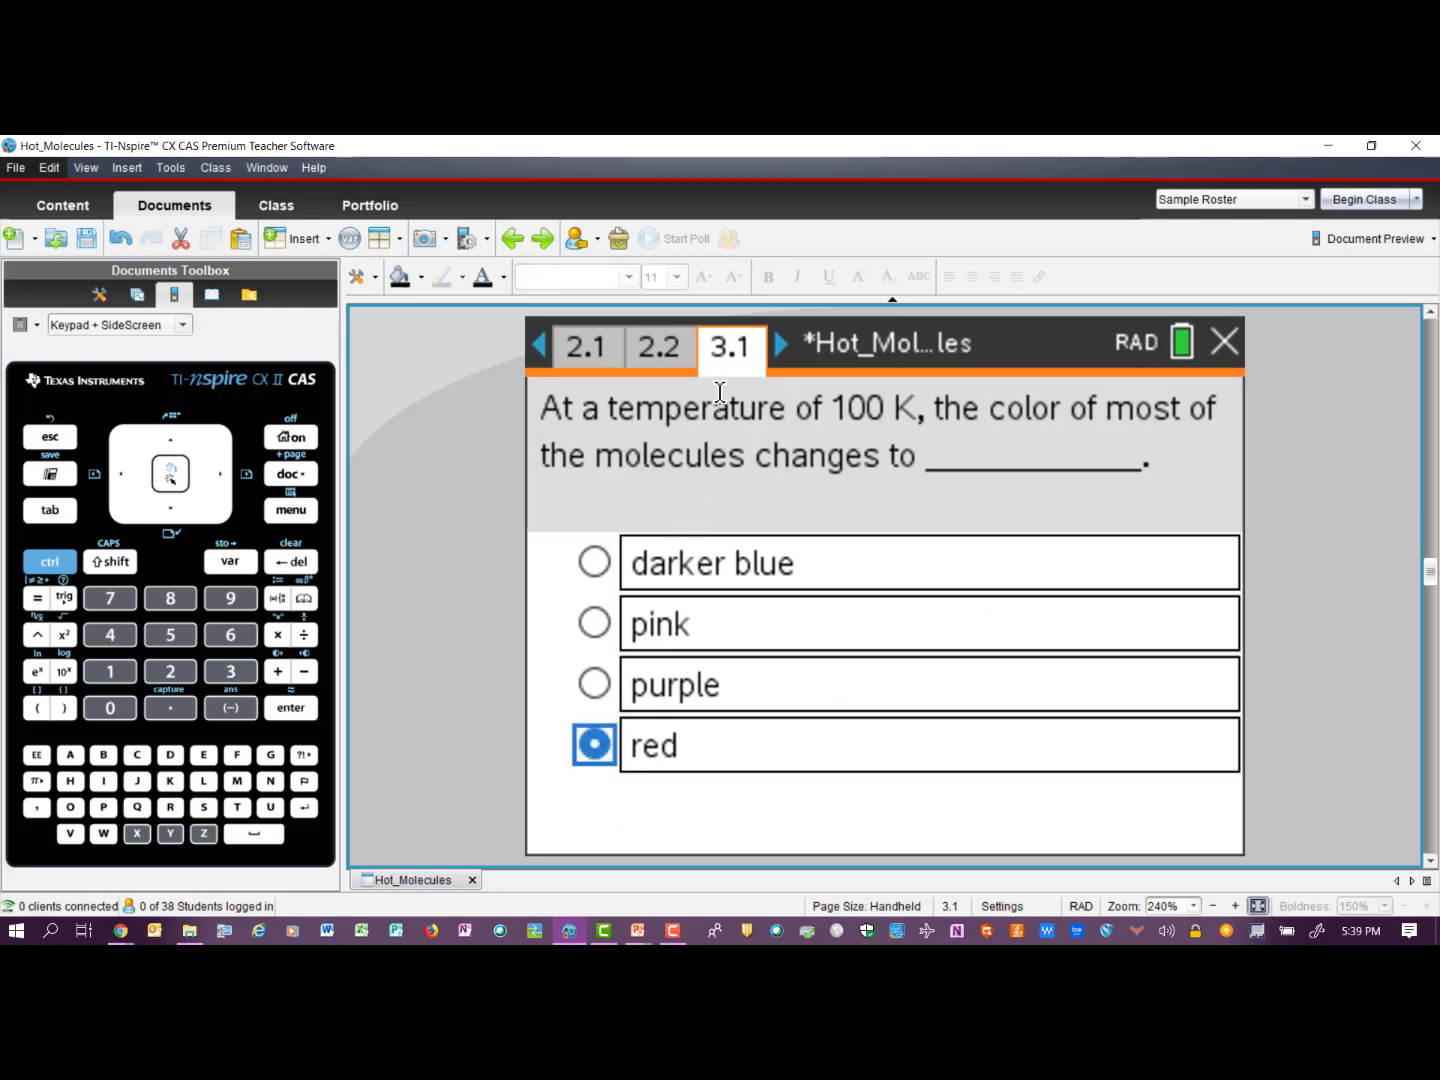
# Lower the page 2.2 temperature slider to slightly above a quarter of its range and answer question 3.2 with "increased".
pyautogui.click(779, 346)
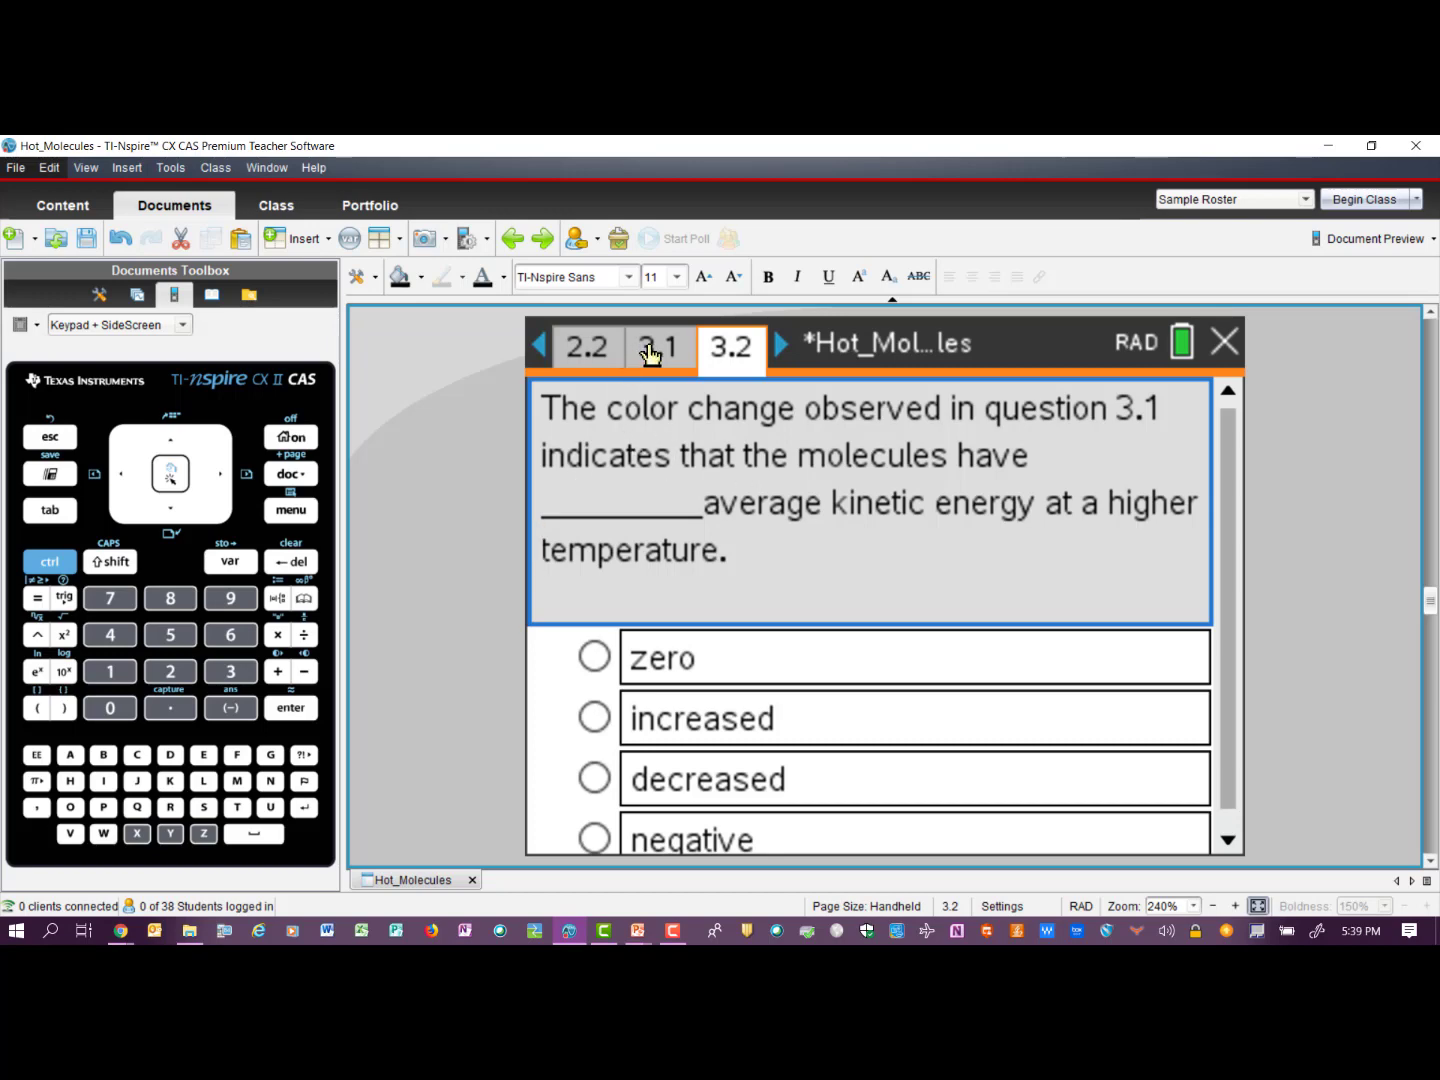
pyautogui.click(590, 350)
pyautogui.moveTo(612, 436)
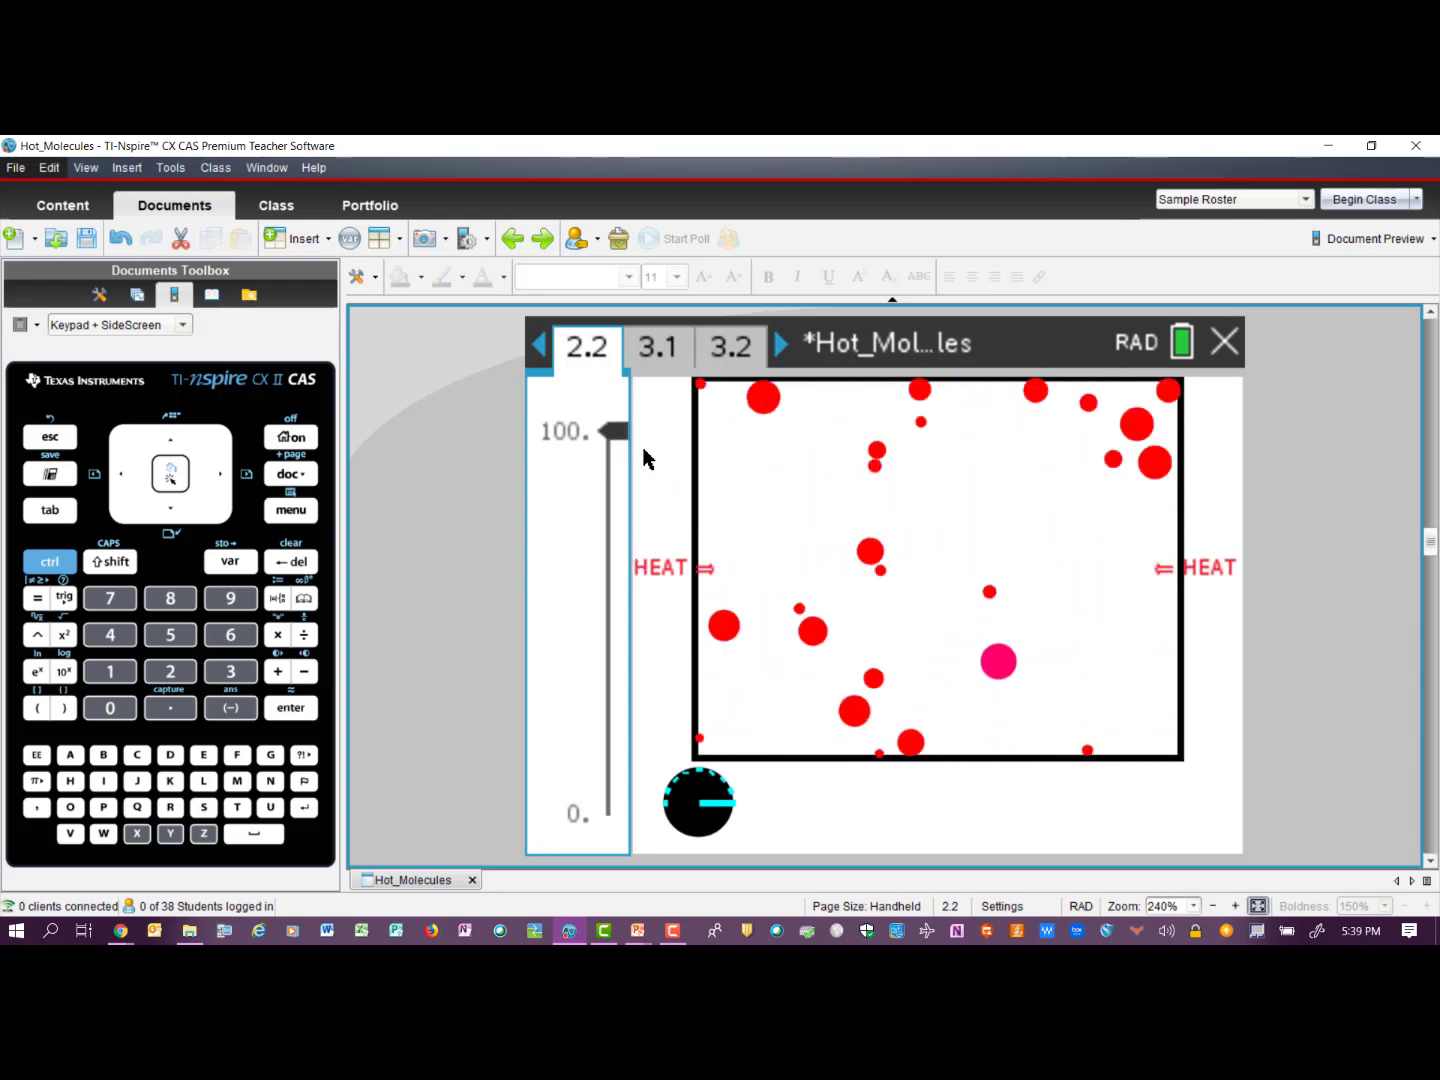
pyautogui.moveTo(615, 435); pyautogui.dragTo(614, 707)
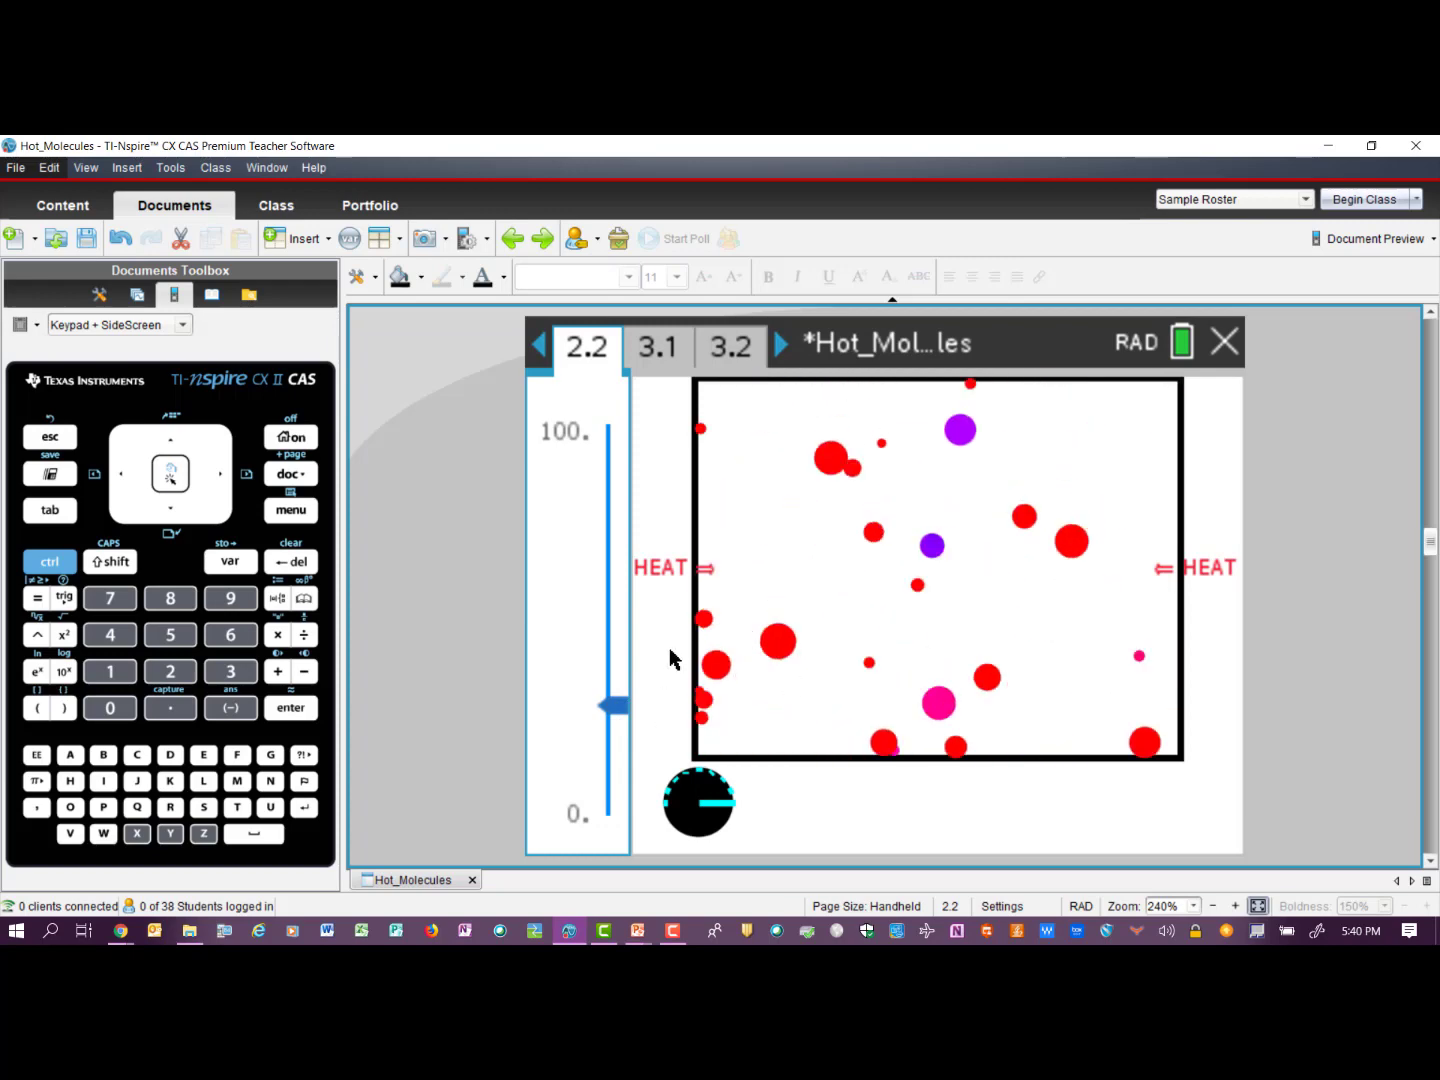
pyautogui.click(745, 342)
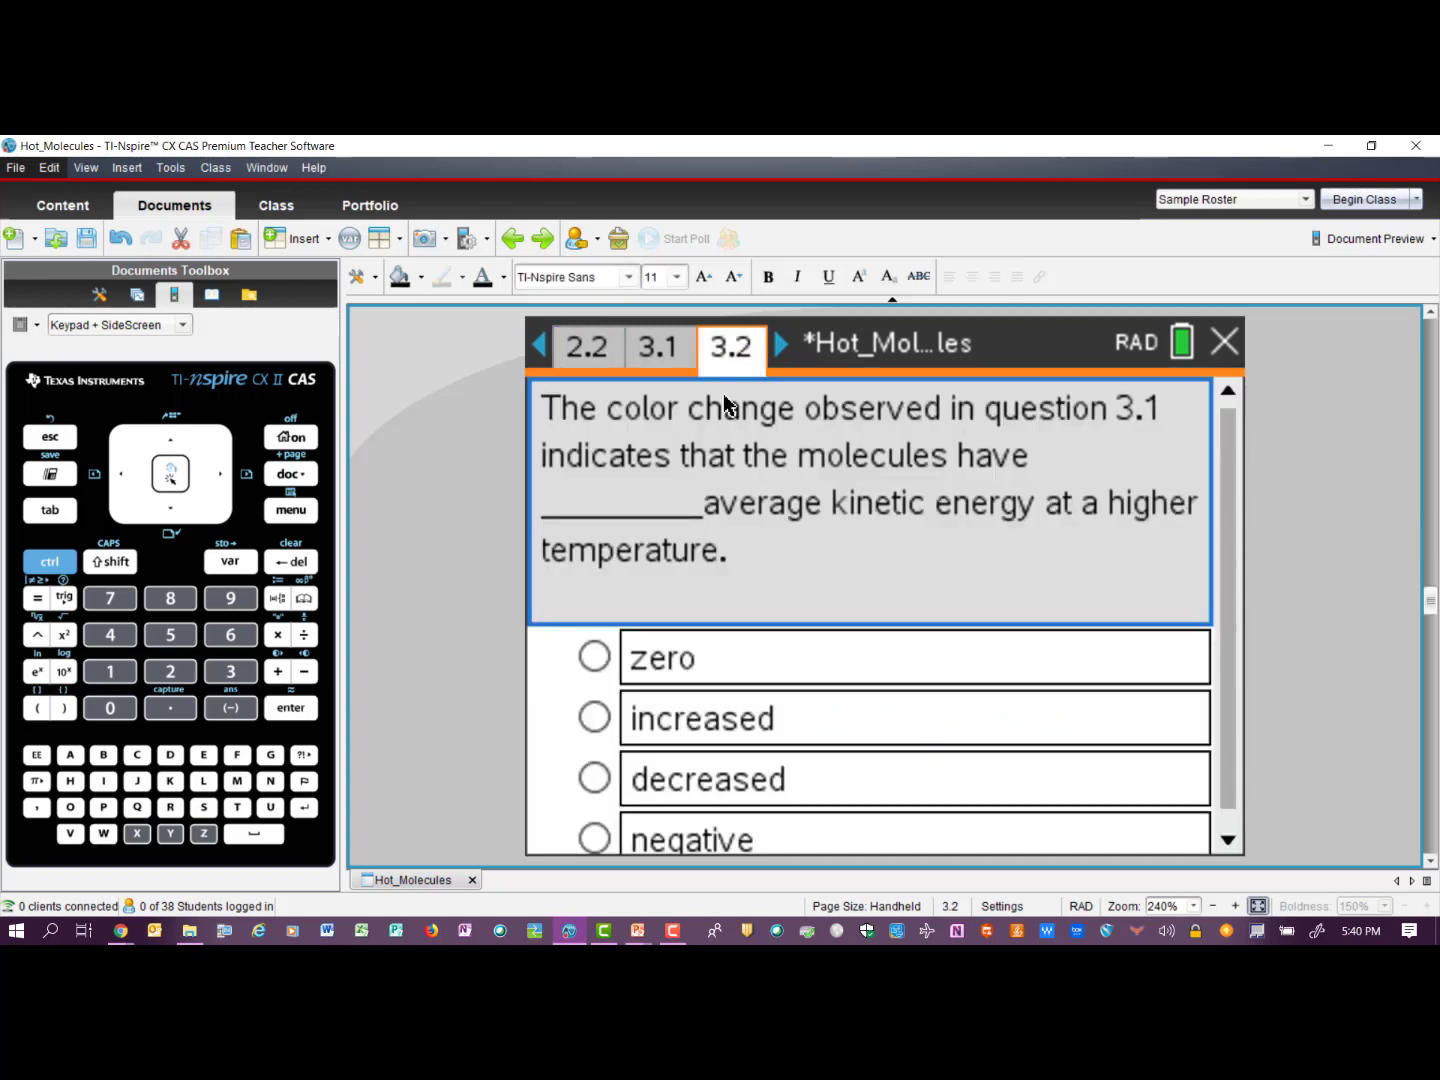
pyautogui.click(597, 716)
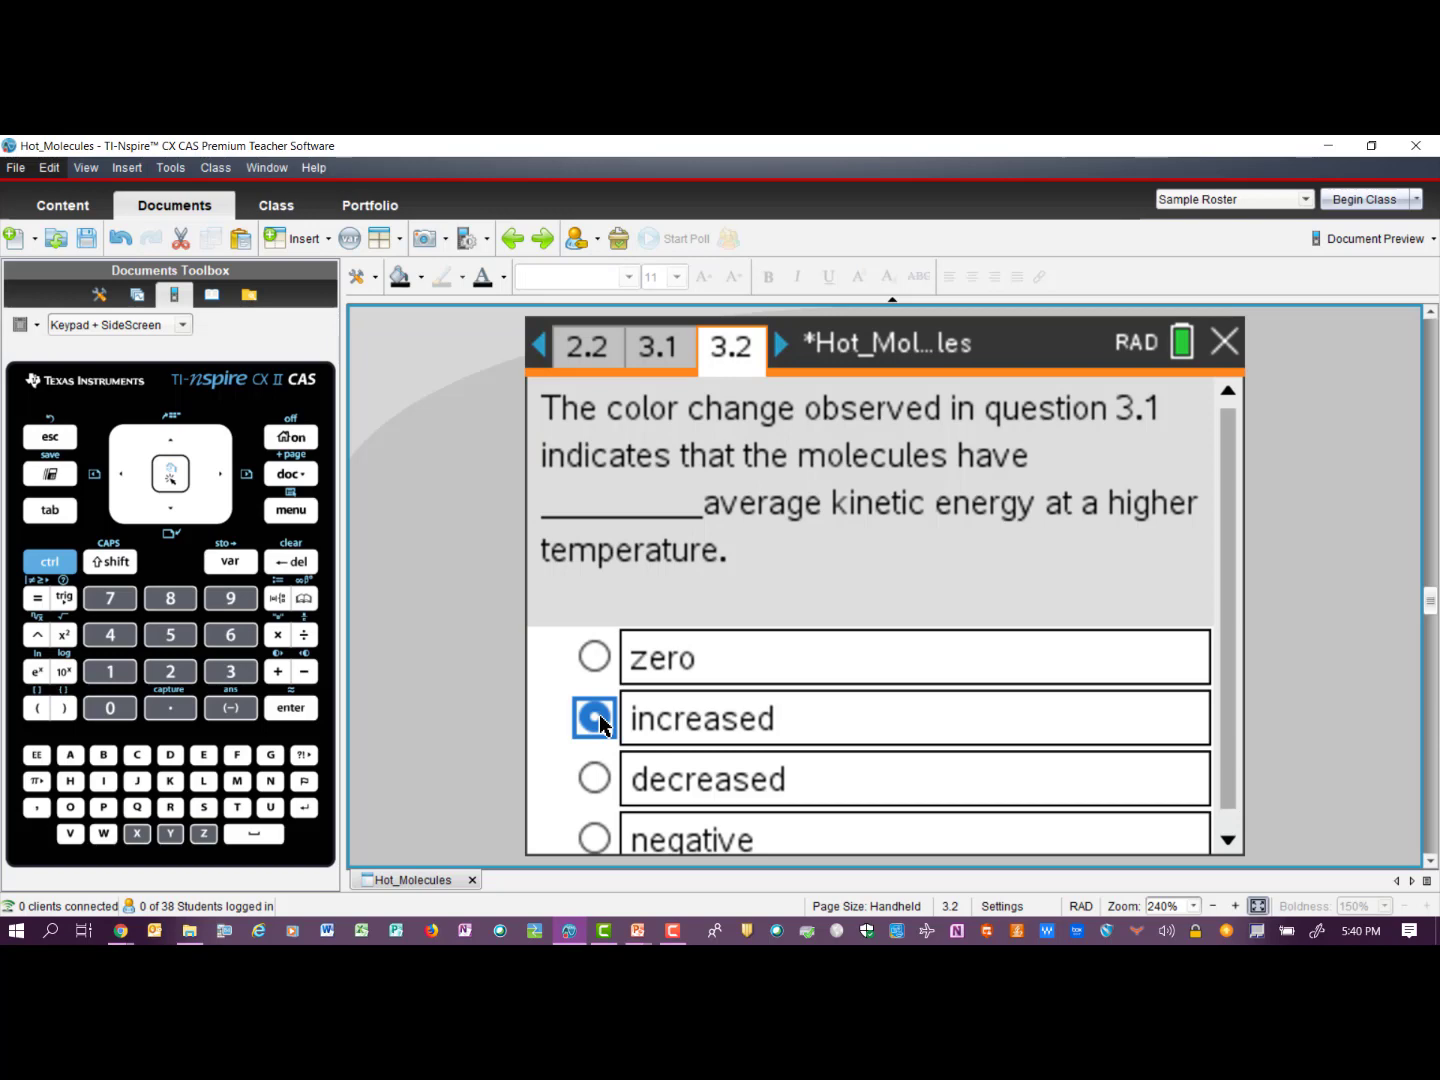
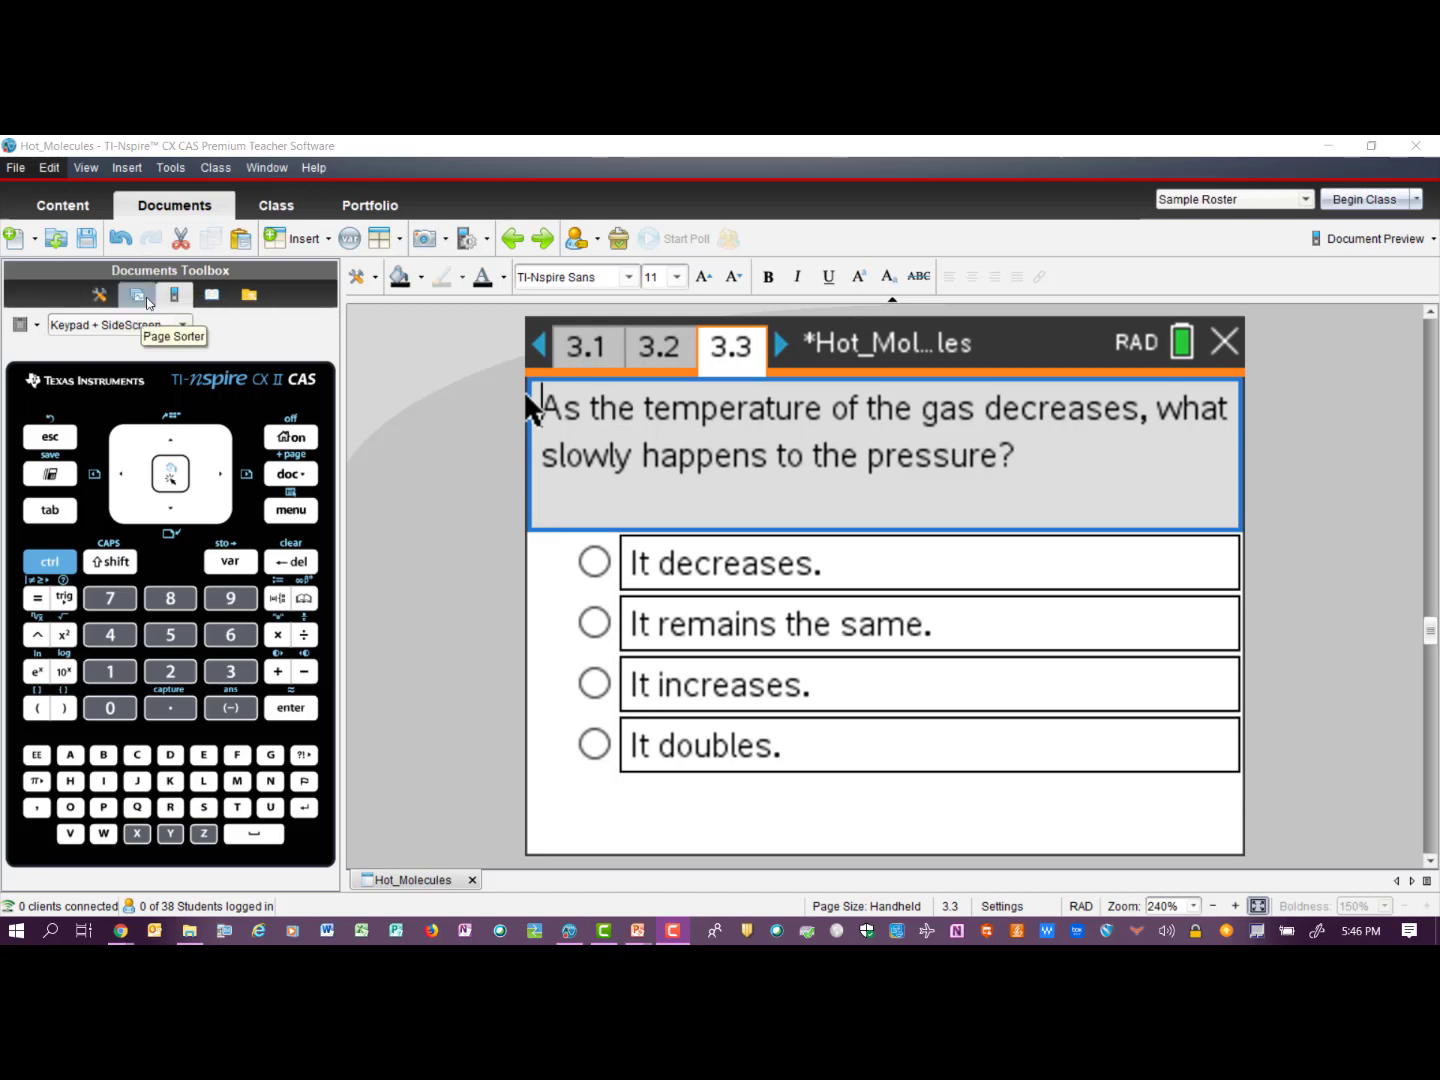
# Display the page thumbnails and open the molecule simulation on page 2.2 from them.
pyautogui.click(140, 296)
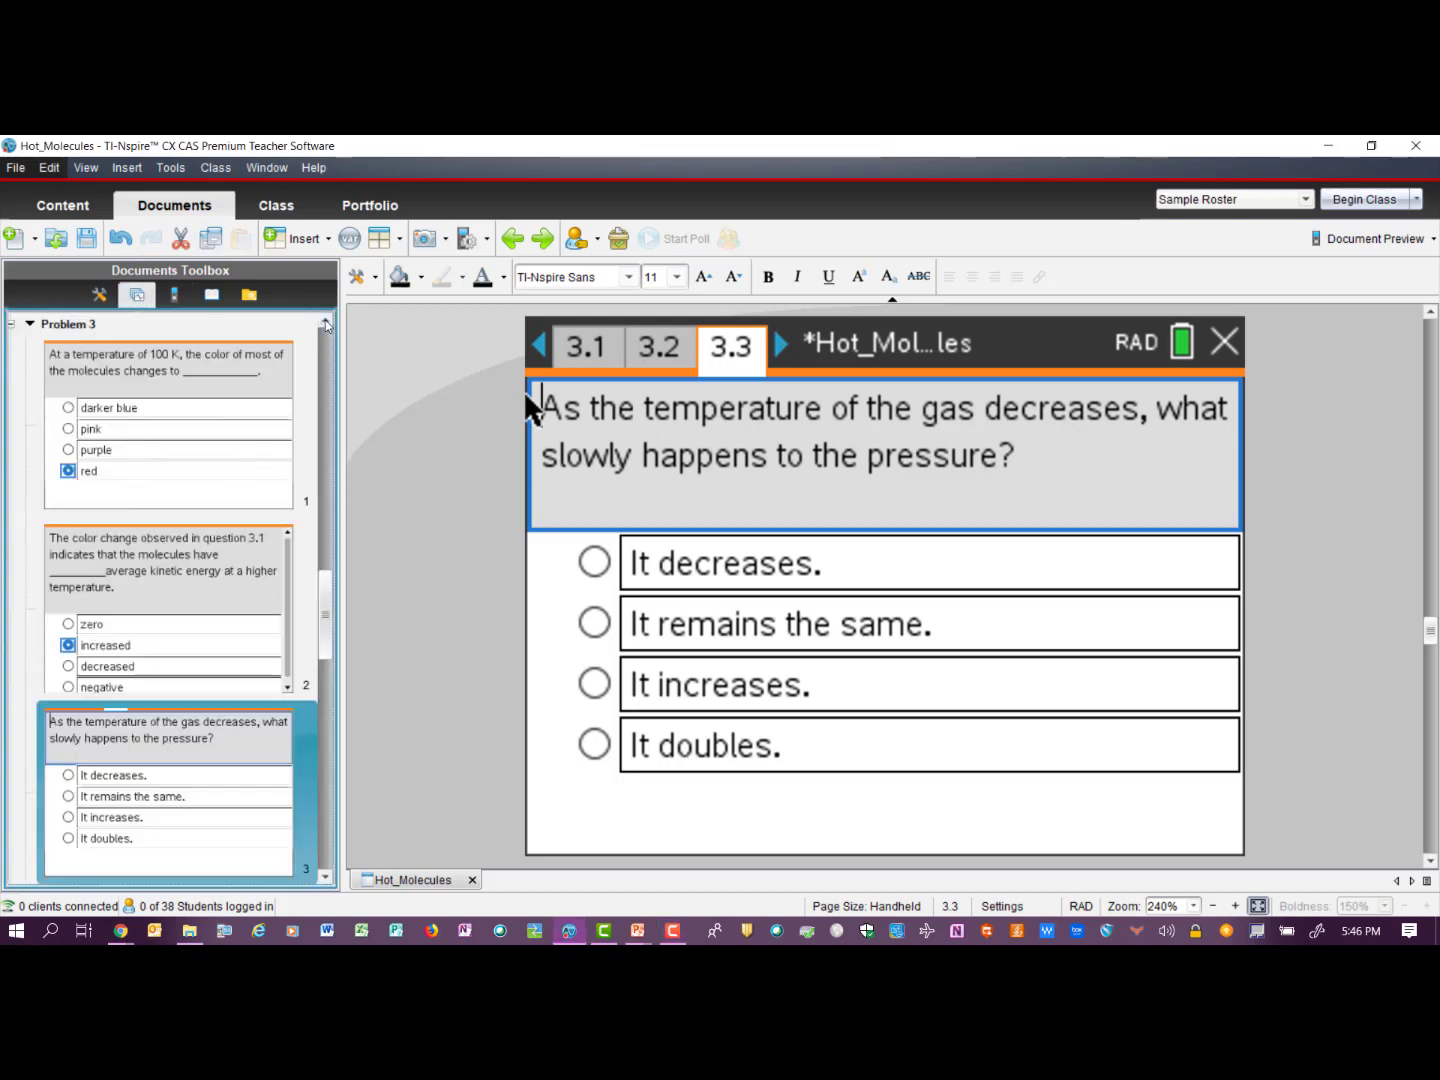
pyautogui.click(176, 297)
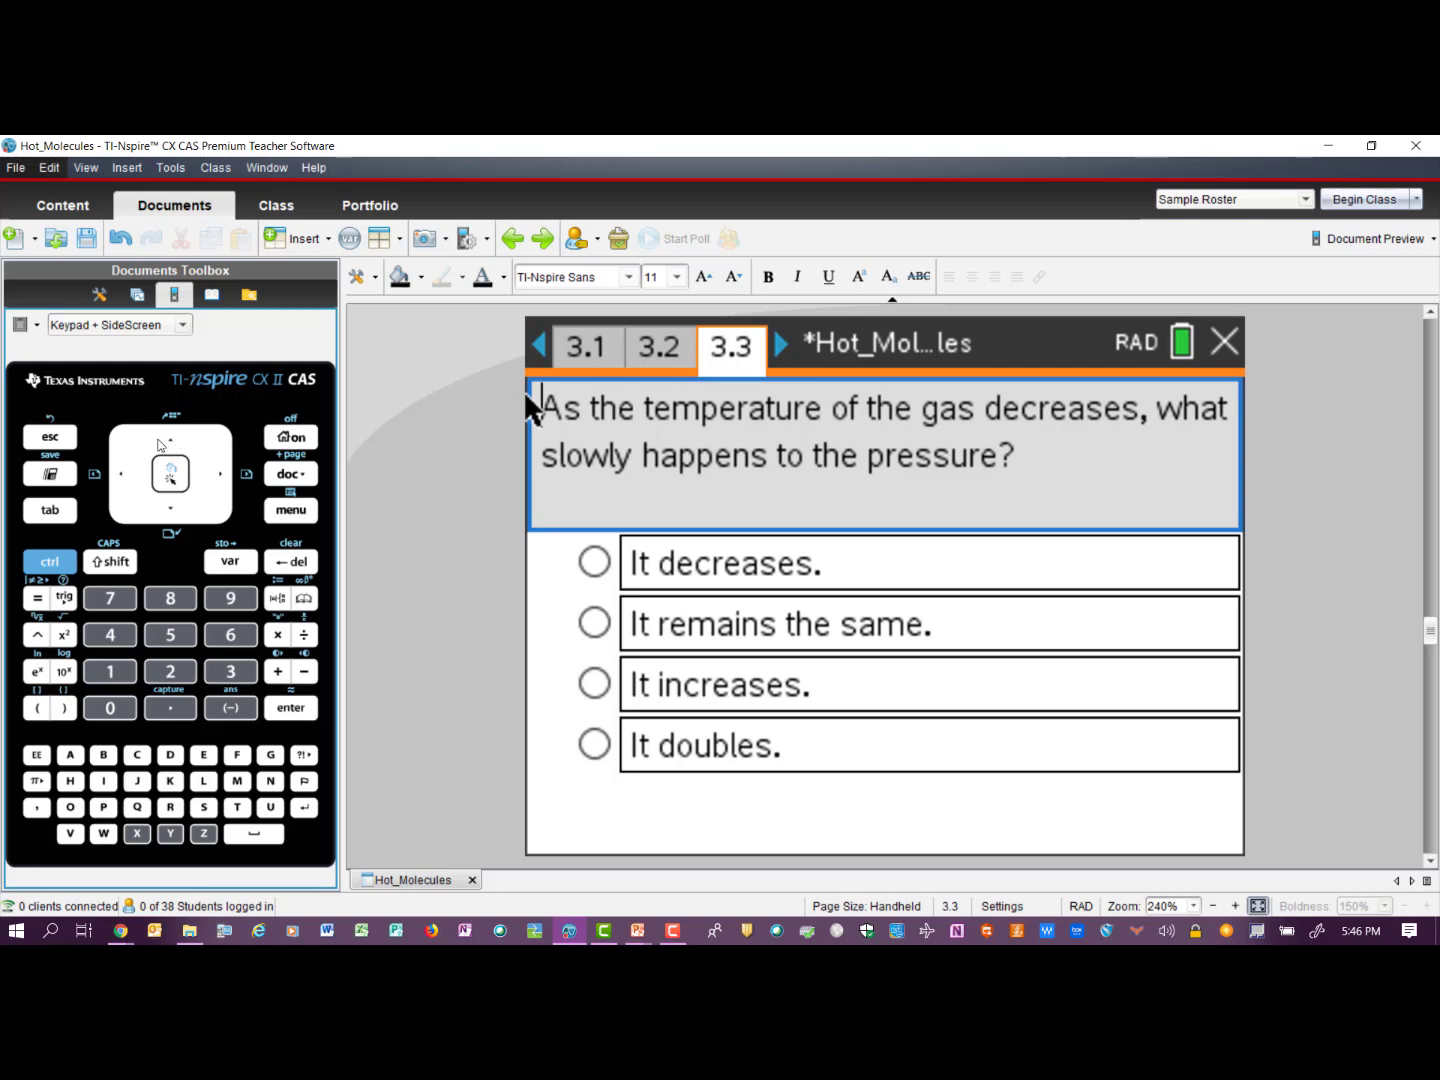
pyautogui.click(137, 295)
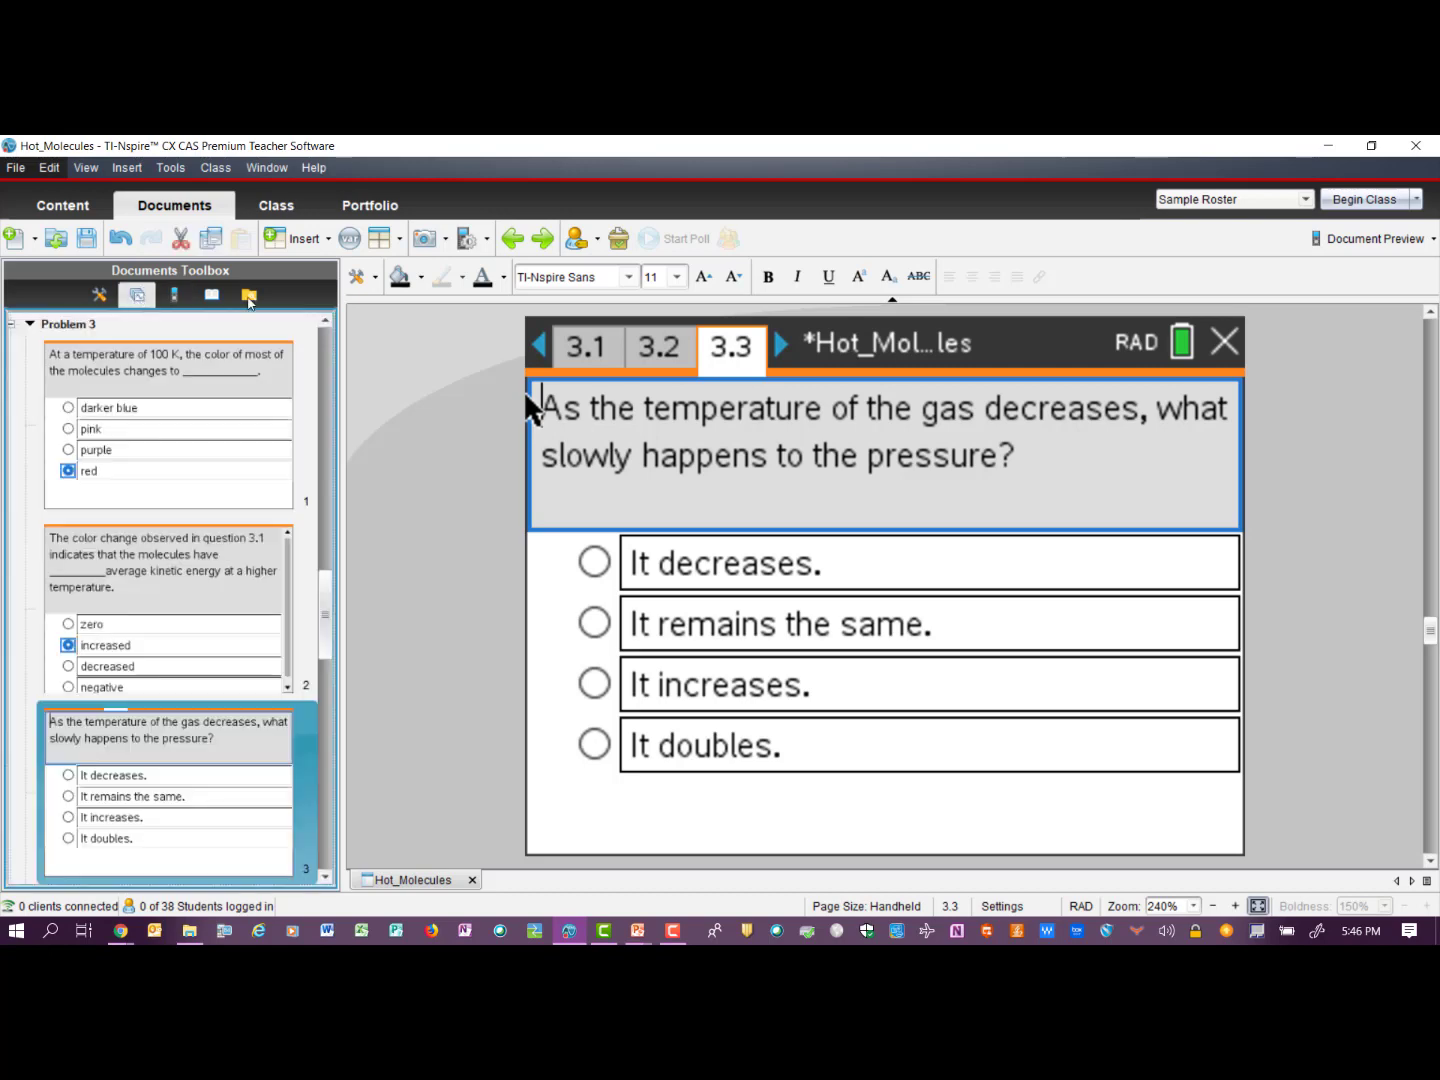
pyautogui.scroll(5, 322, 325)
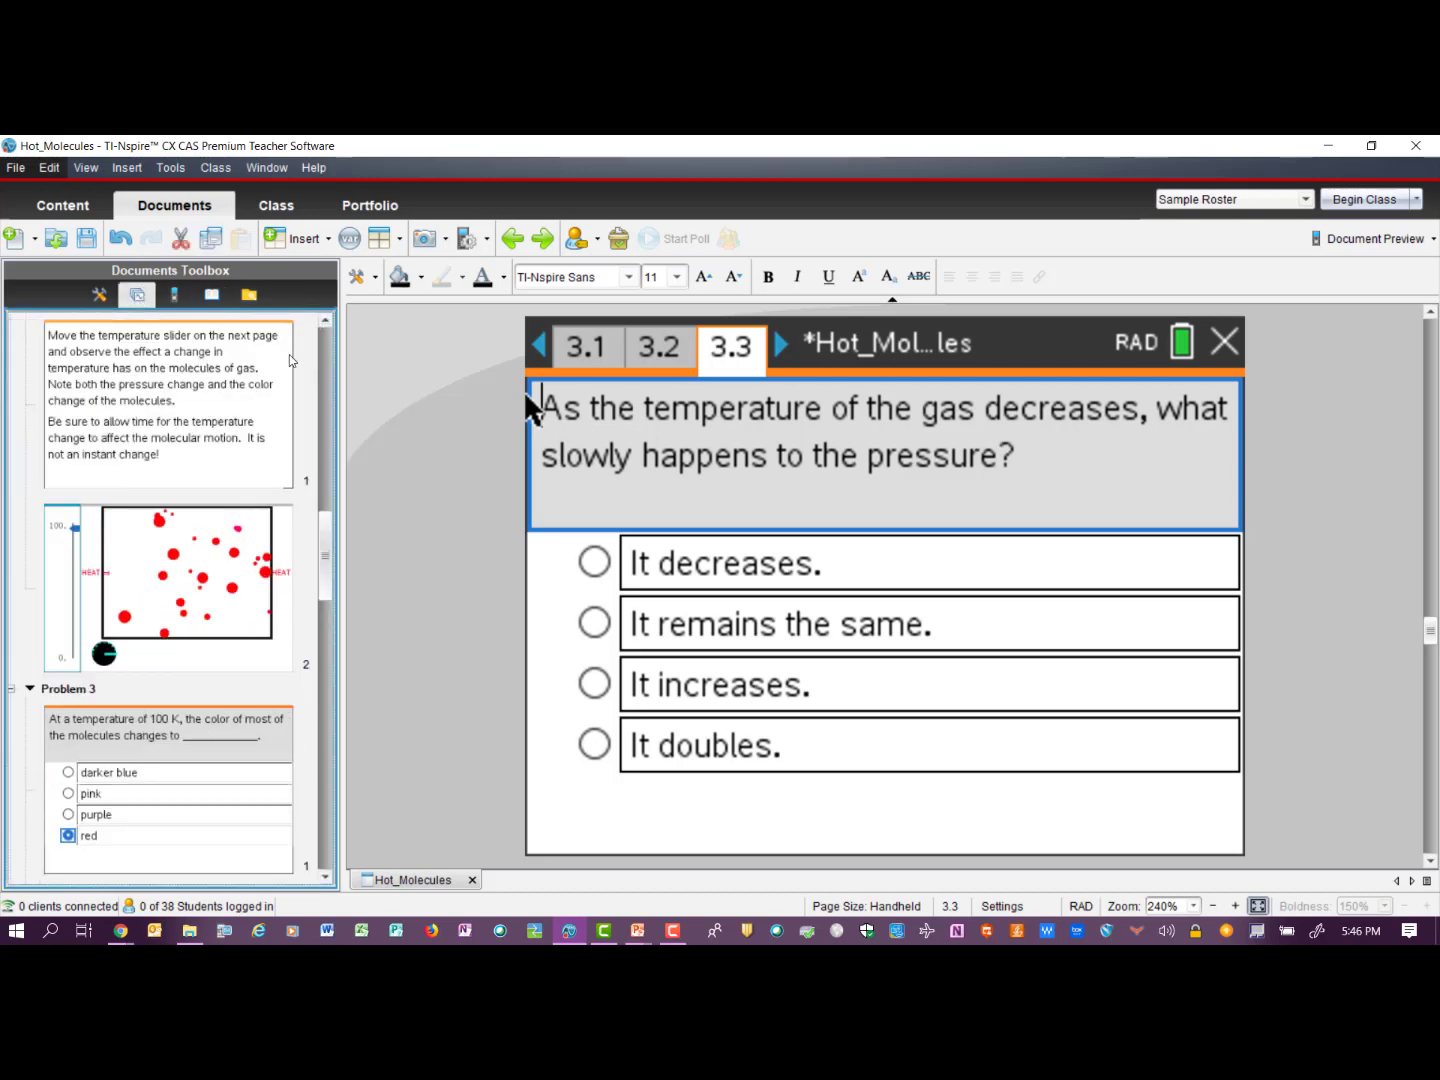
pyautogui.click(210, 552)
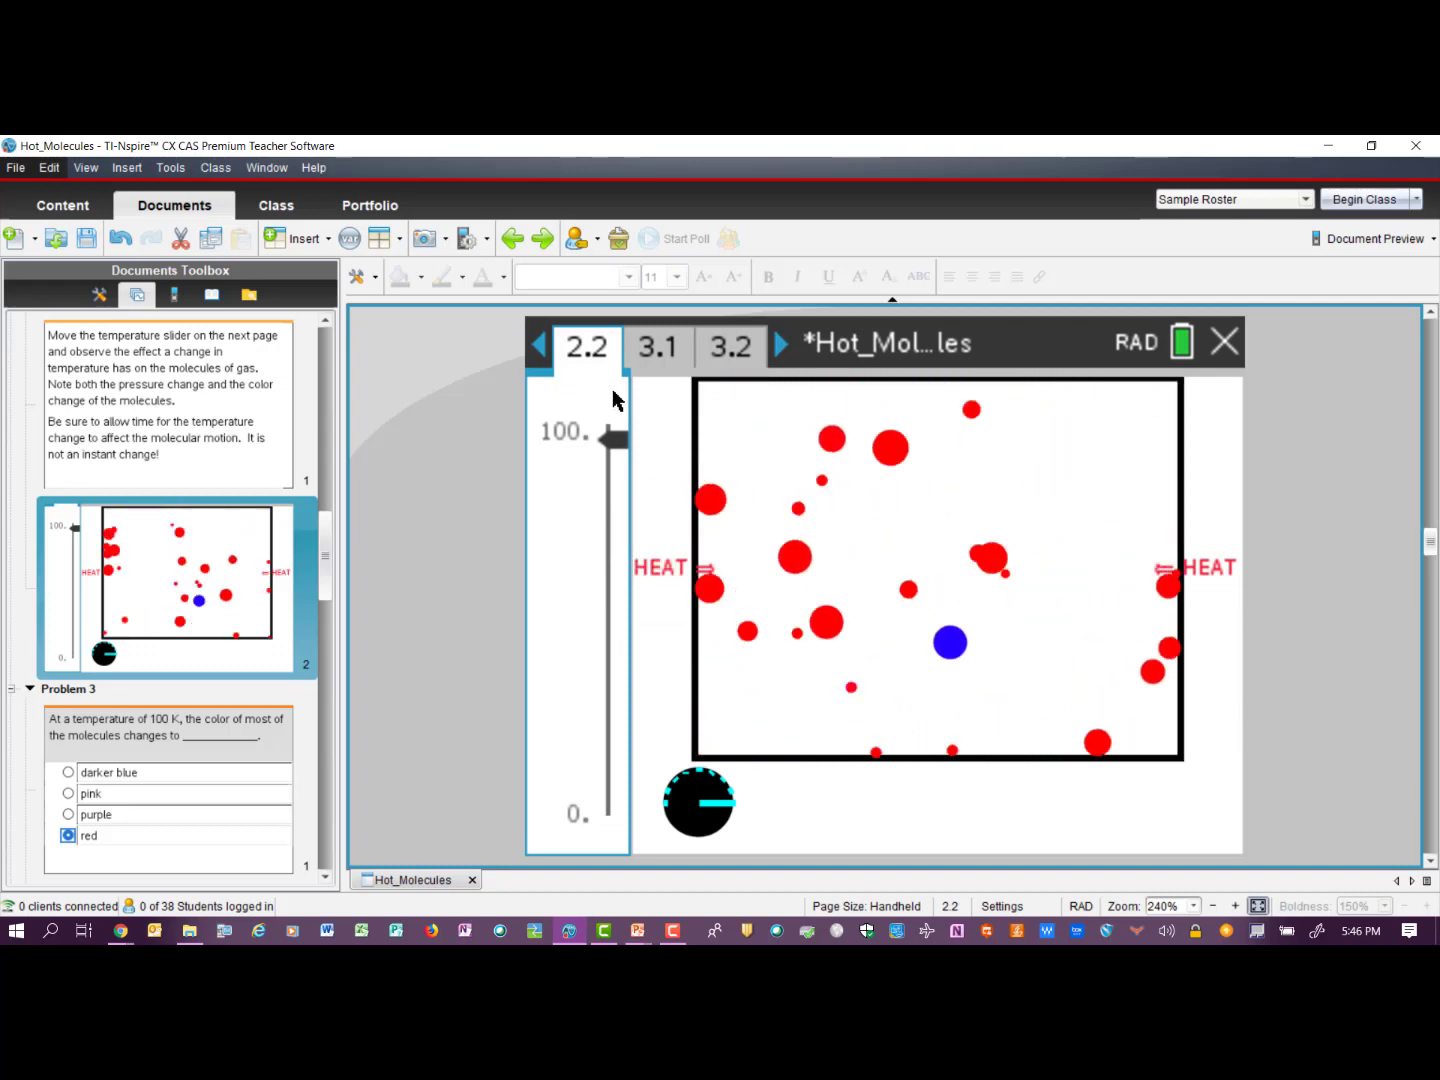
# Lower the simulation's temperature slider in stages to about a fifth of its range, observing the pressure gauge.
pyautogui.moveTo(611, 440); pyautogui.dragTo(598, 584)
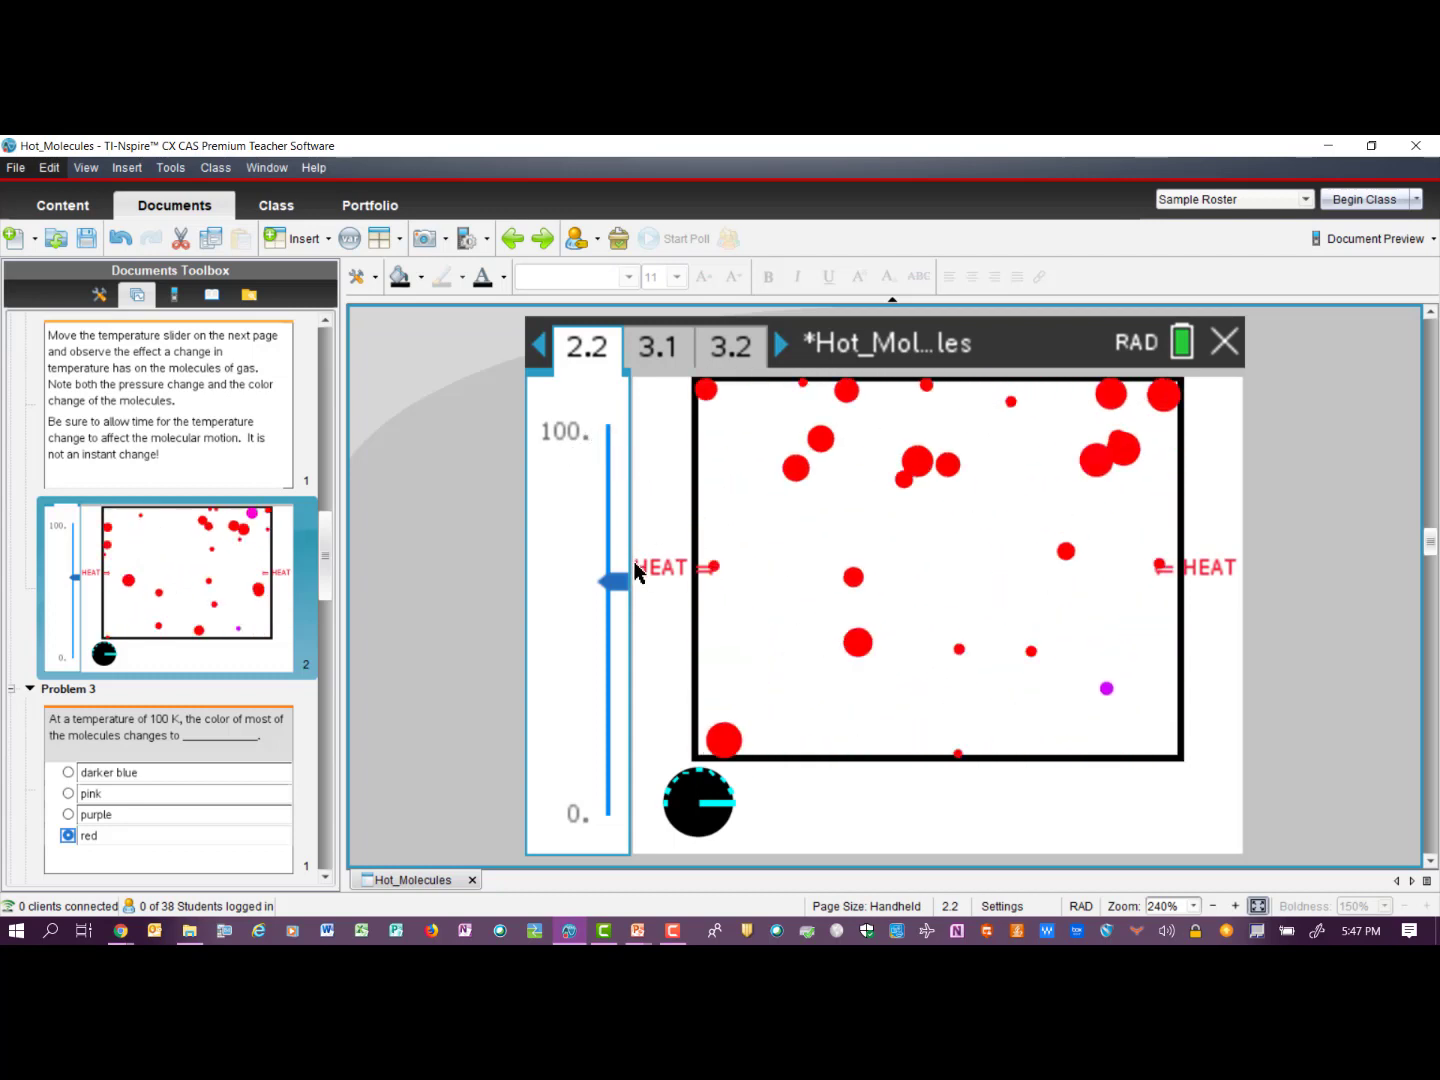
pyautogui.moveTo(616, 581); pyautogui.dragTo(617, 689)
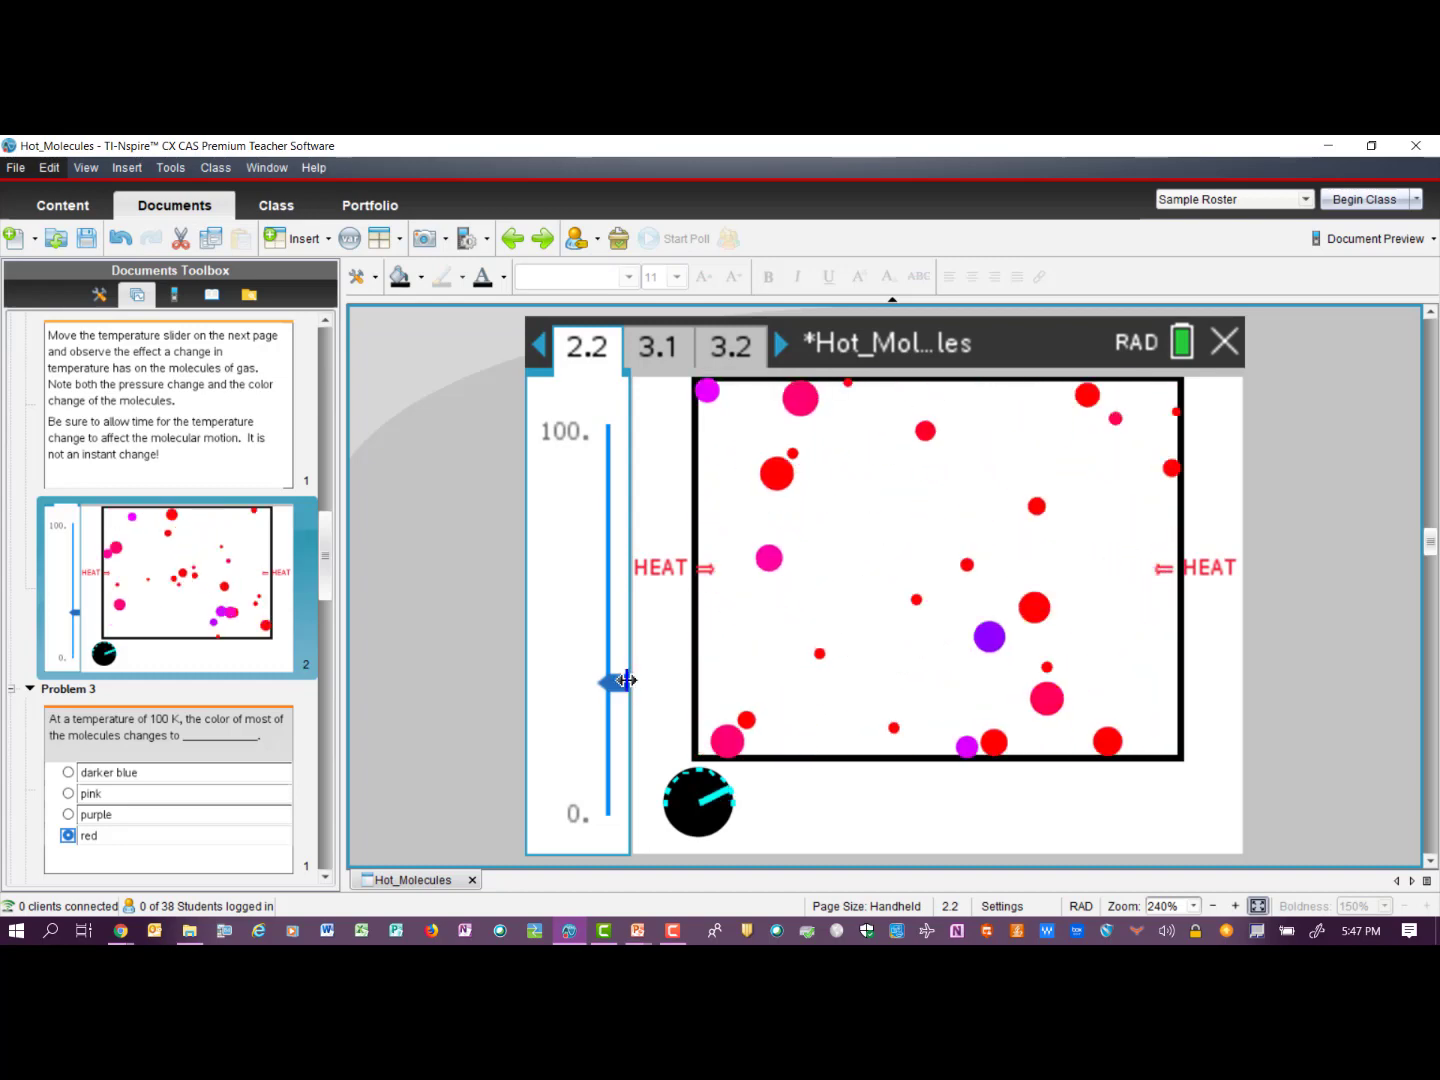
pyautogui.moveTo(627, 681); pyautogui.dragTo(617, 730)
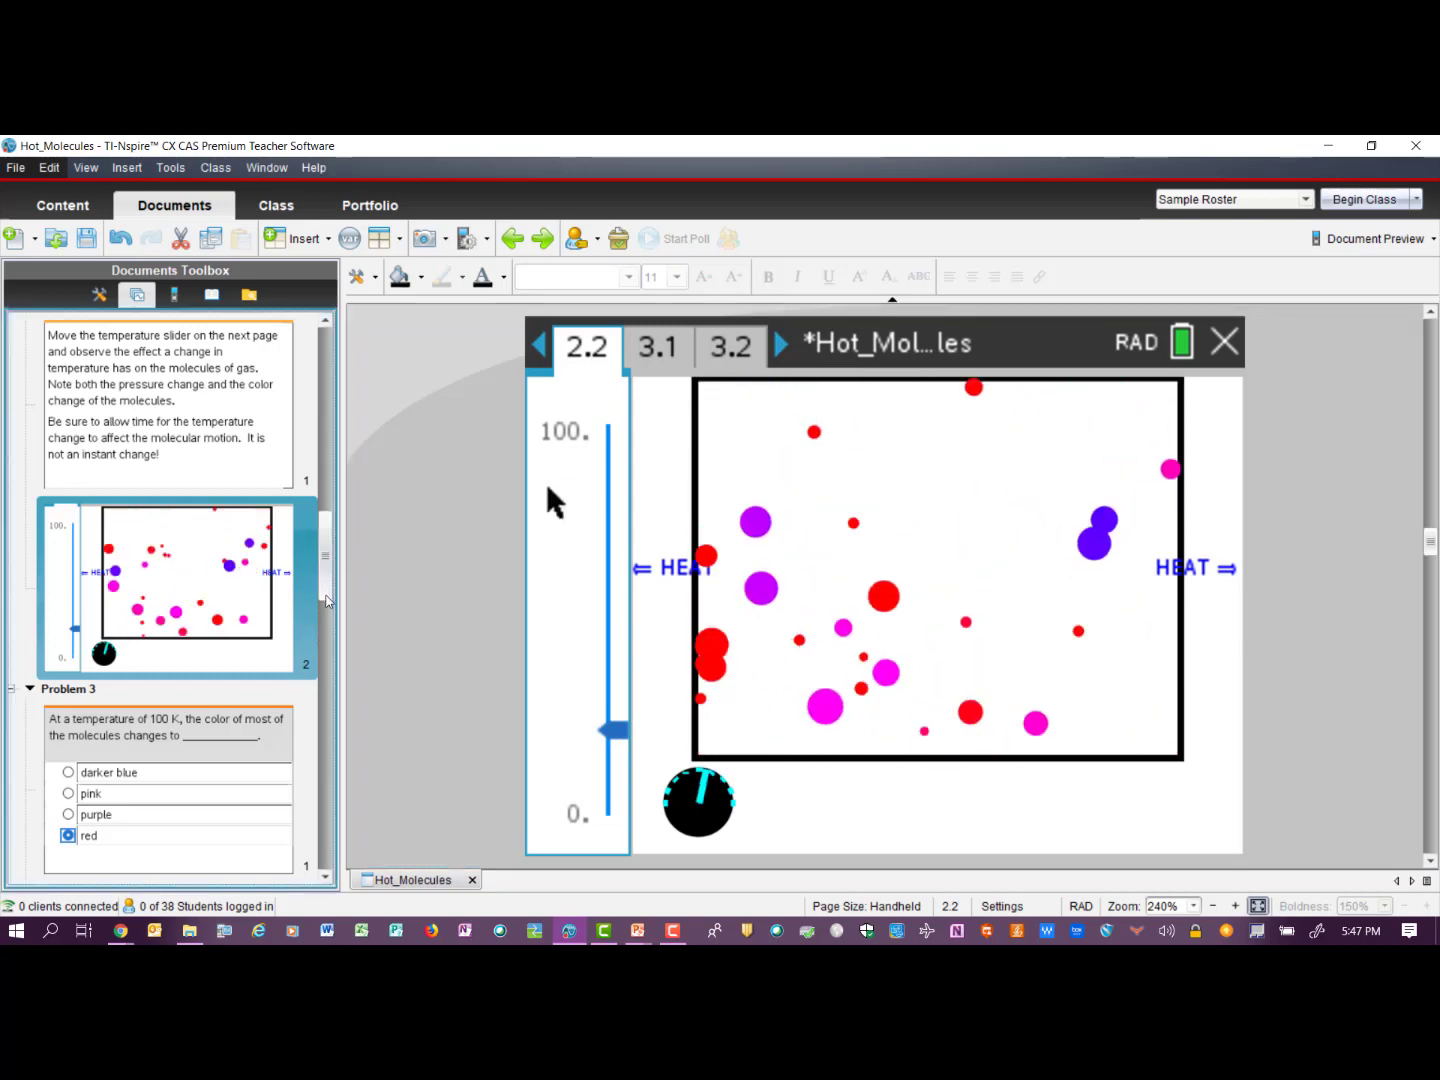
# Return to page 3.3 and answer the question about pressure at decreasing temperature with "It decreases.".
pyautogui.scroll(-5, 310, 620)
pyautogui.scroll(-3, 317, 669)
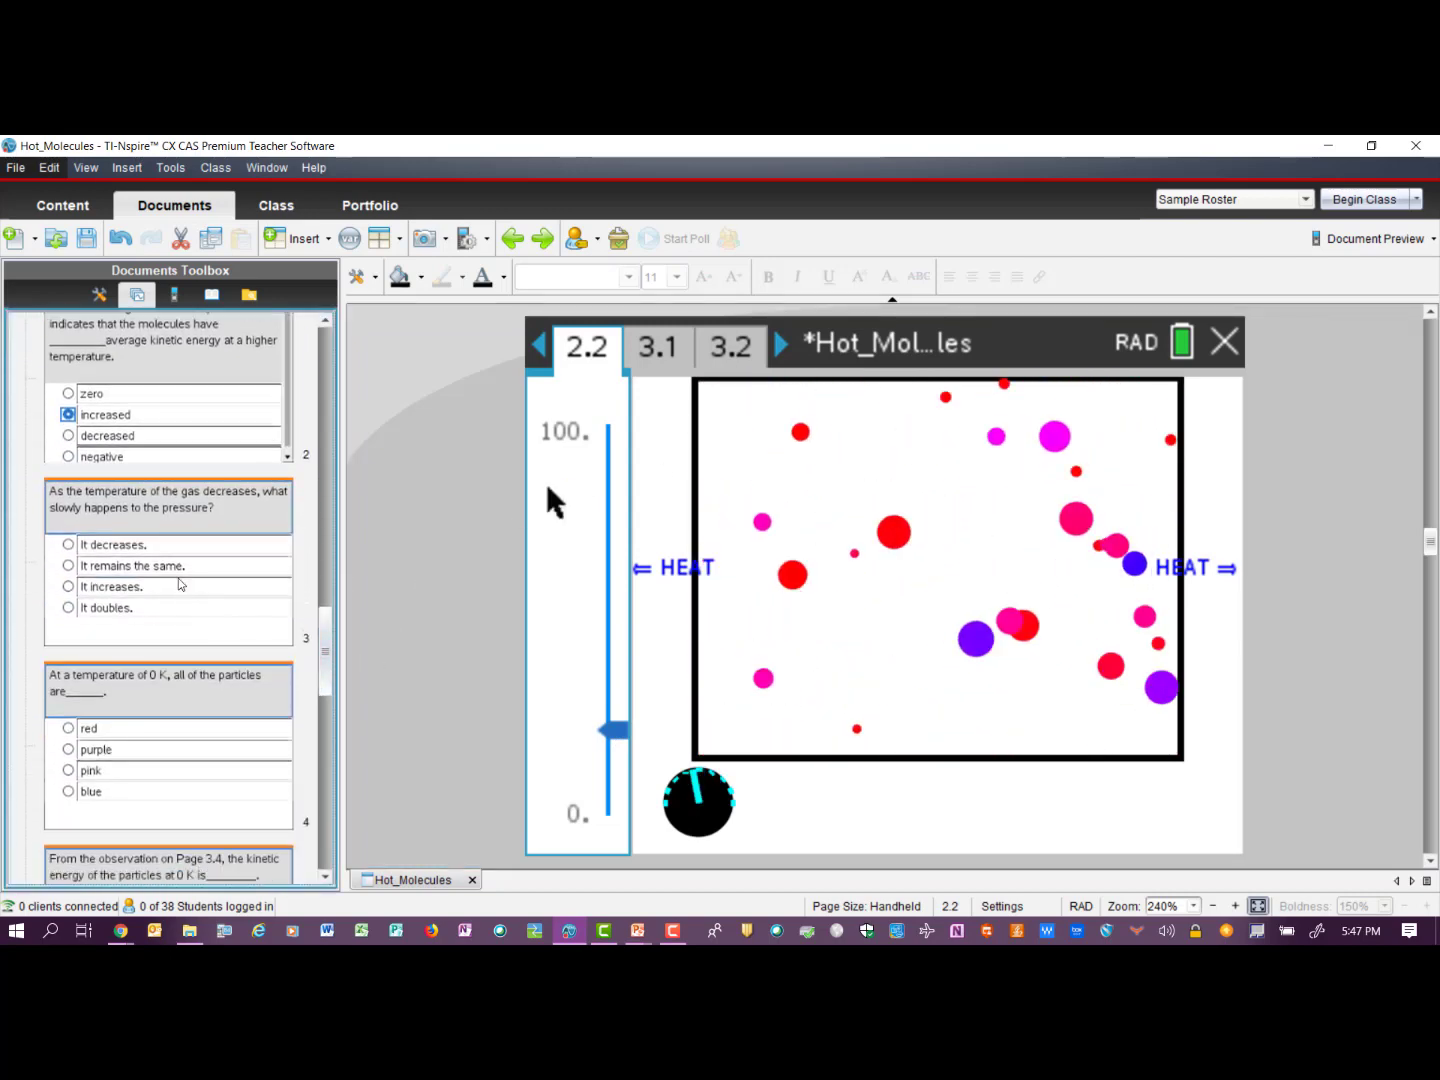
pyautogui.click(291, 620)
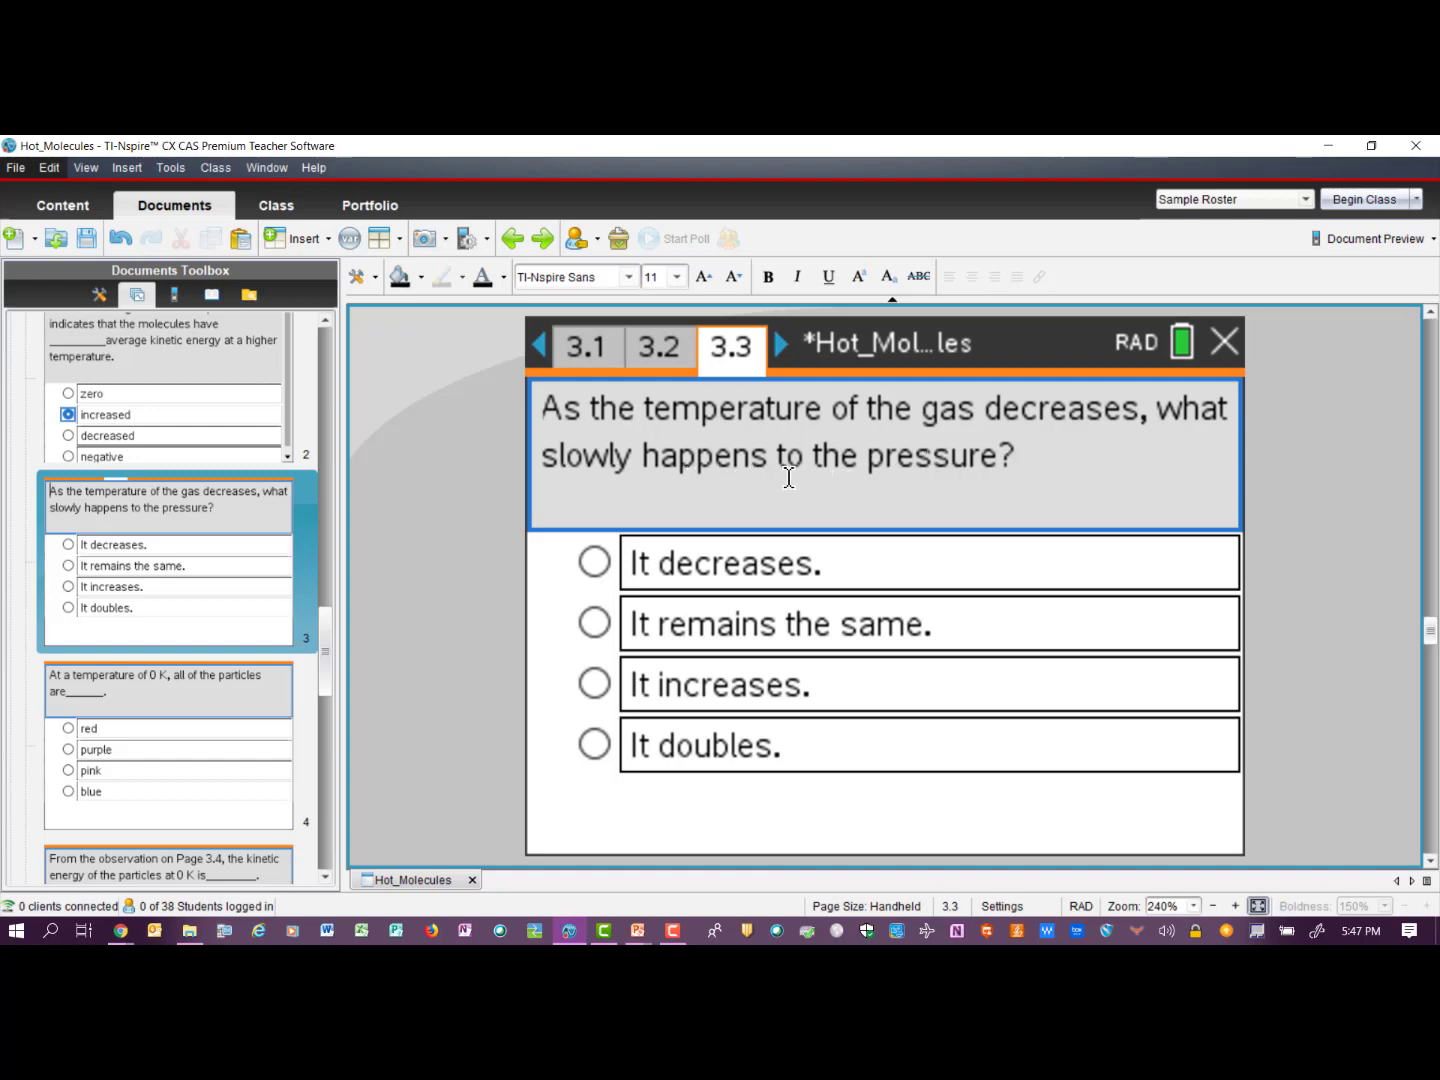
pyautogui.click(595, 566)
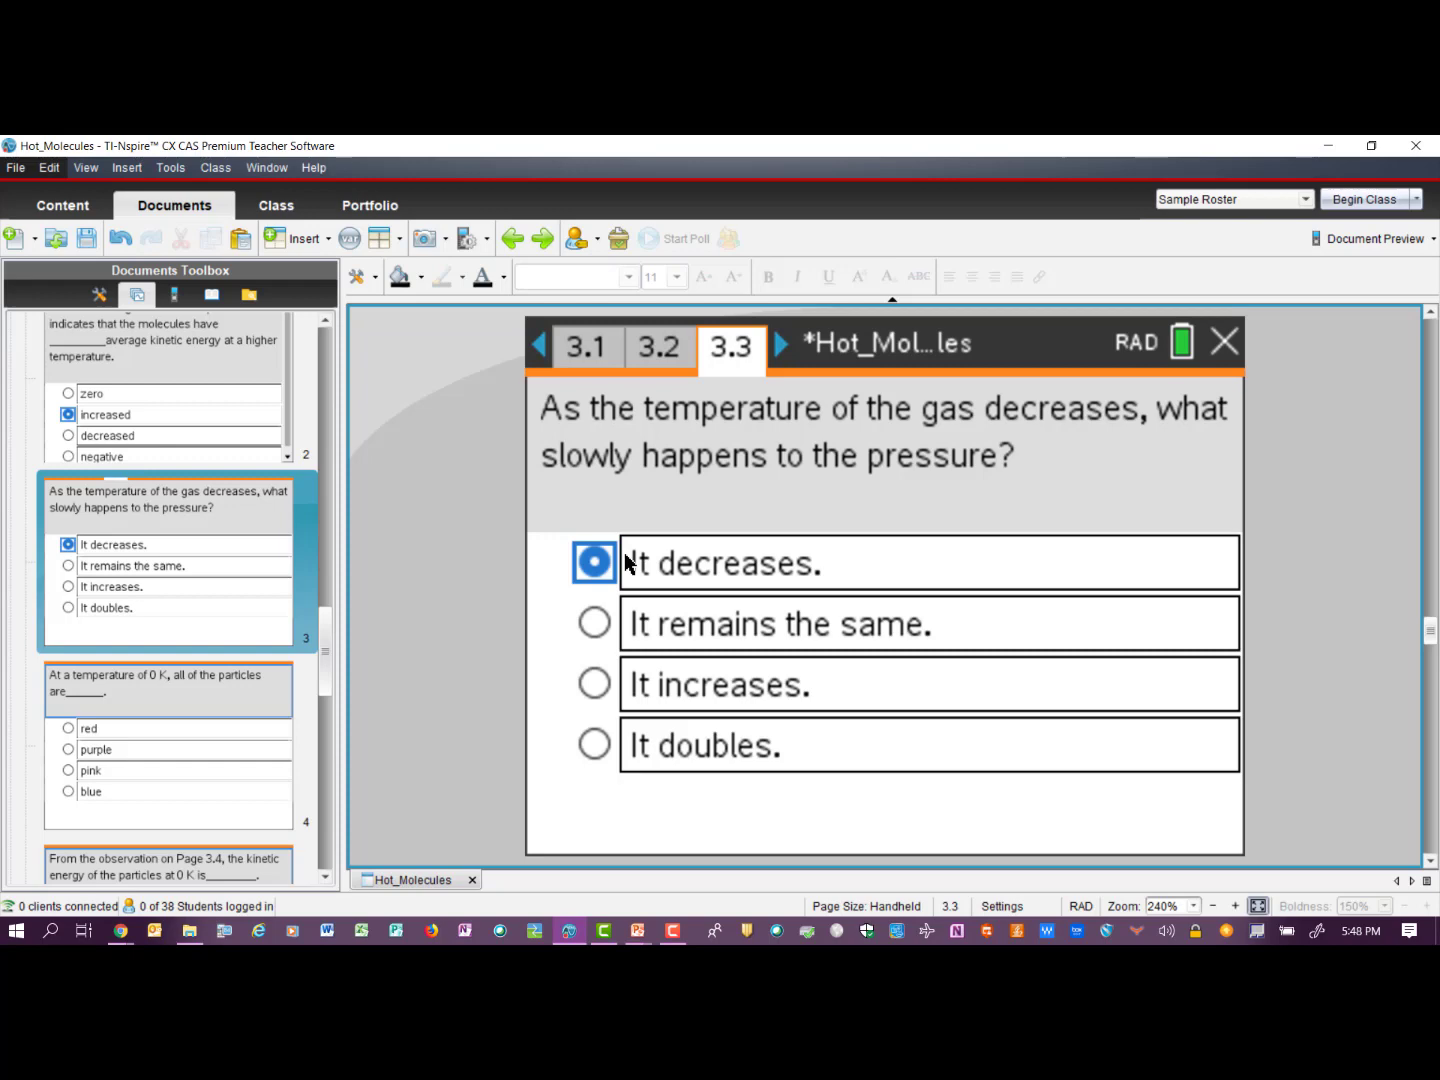
# Open question 3.4 on the particles at 0 K and lower the page 2.2 simulation's temperature slider to 0.
pyautogui.click(205, 725)
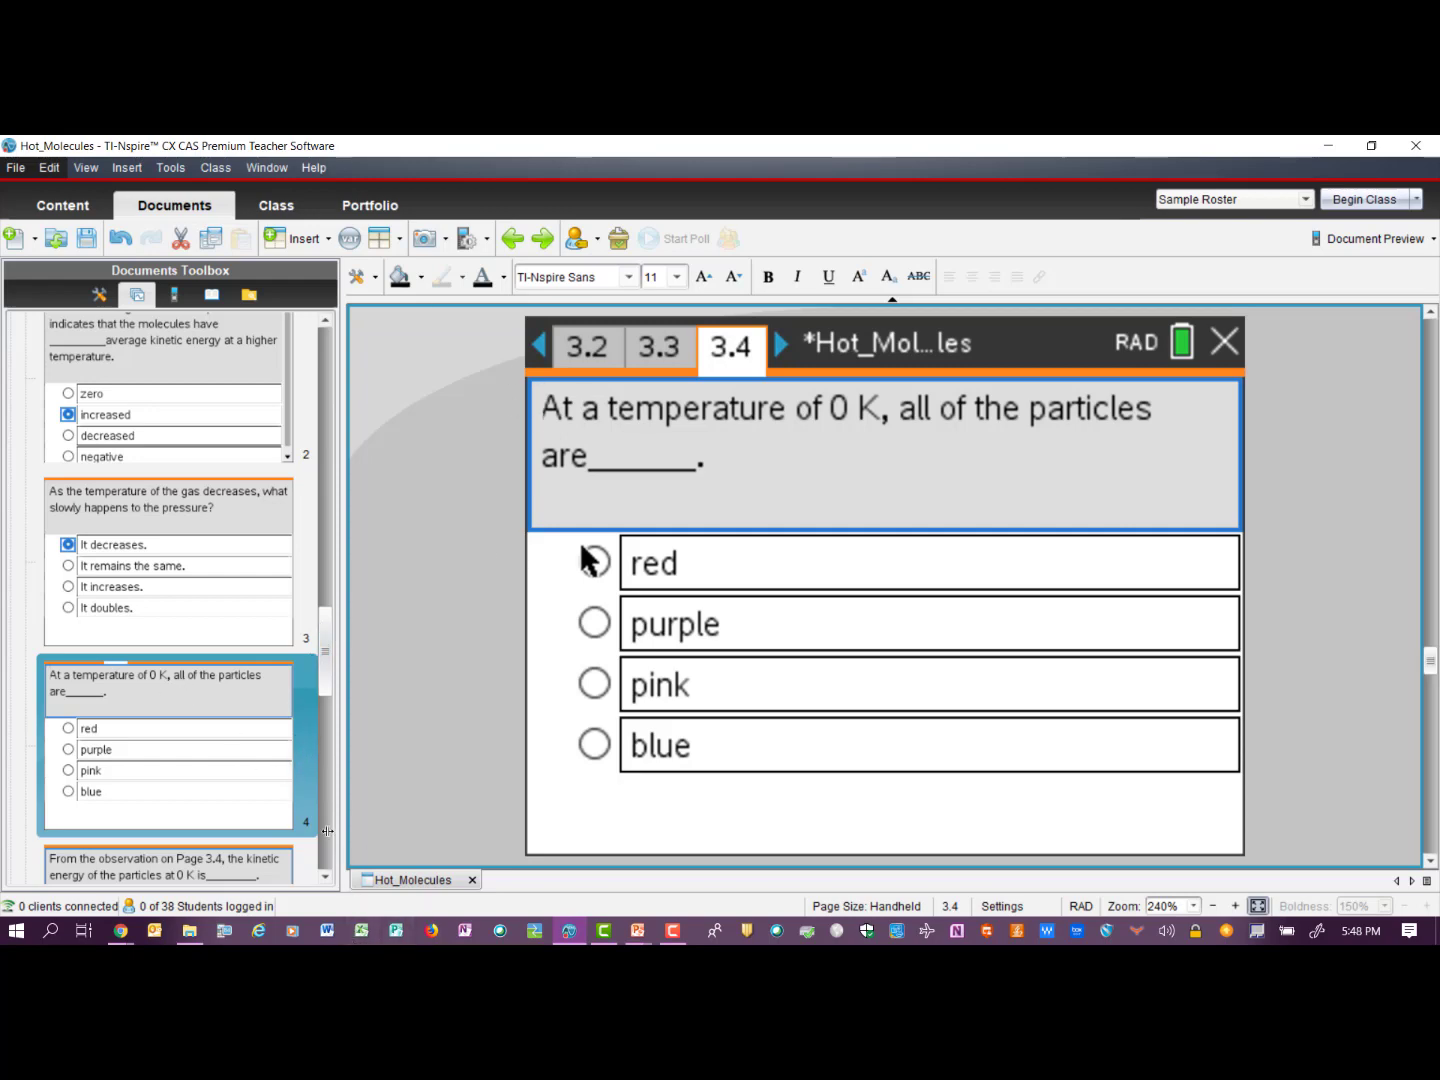
pyautogui.moveTo(319, 635); pyautogui.dragTo(313, 530)
pyautogui.click(205, 642)
pyautogui.moveTo(608, 713)
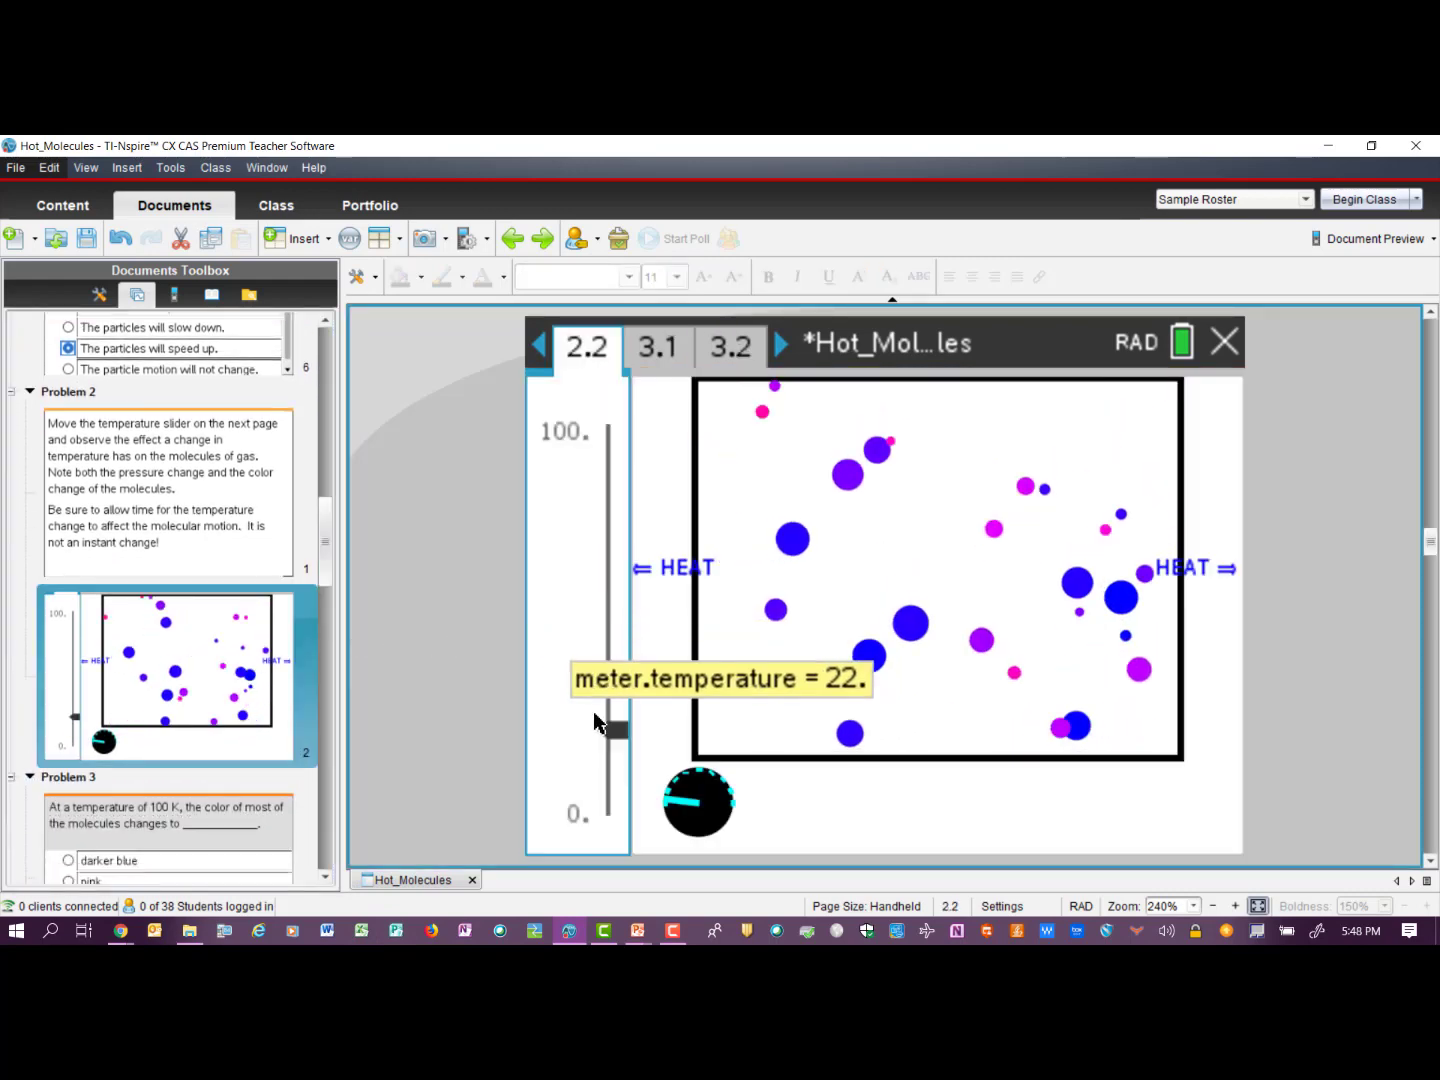
pyautogui.moveTo(608, 734); pyautogui.dragTo(611, 820)
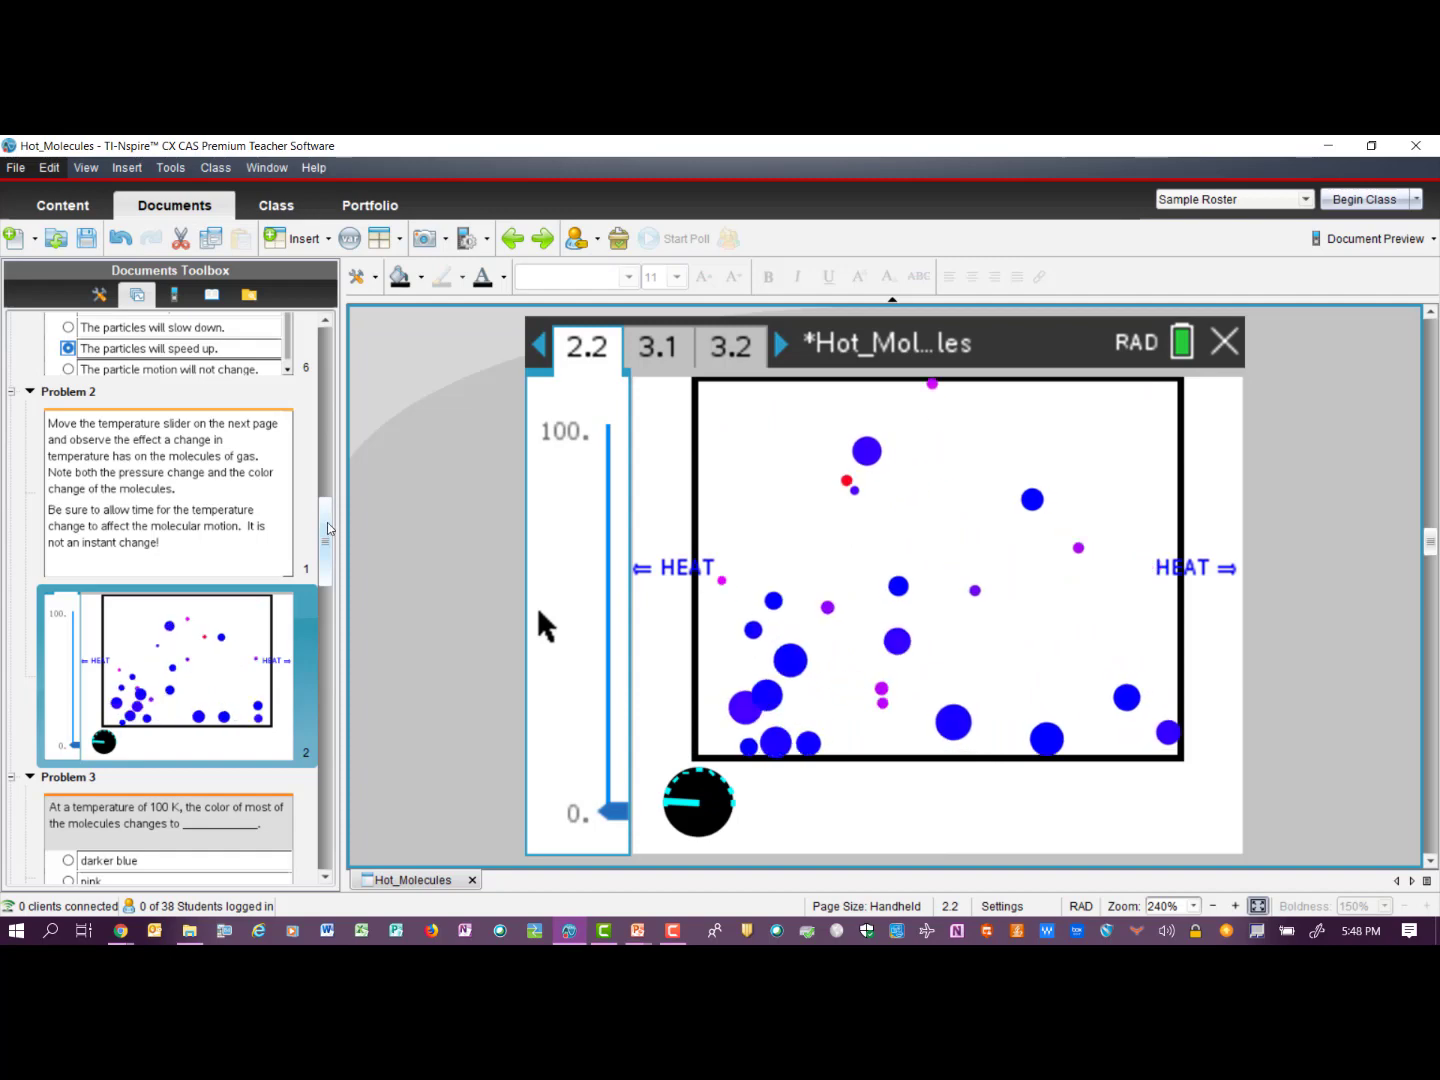
# Return to page 3.4 and answer the question about the particles at 0 K with "blue".
pyautogui.moveTo(322, 512); pyautogui.dragTo(336, 577)
pyautogui.scroll(-5, 187, 666)
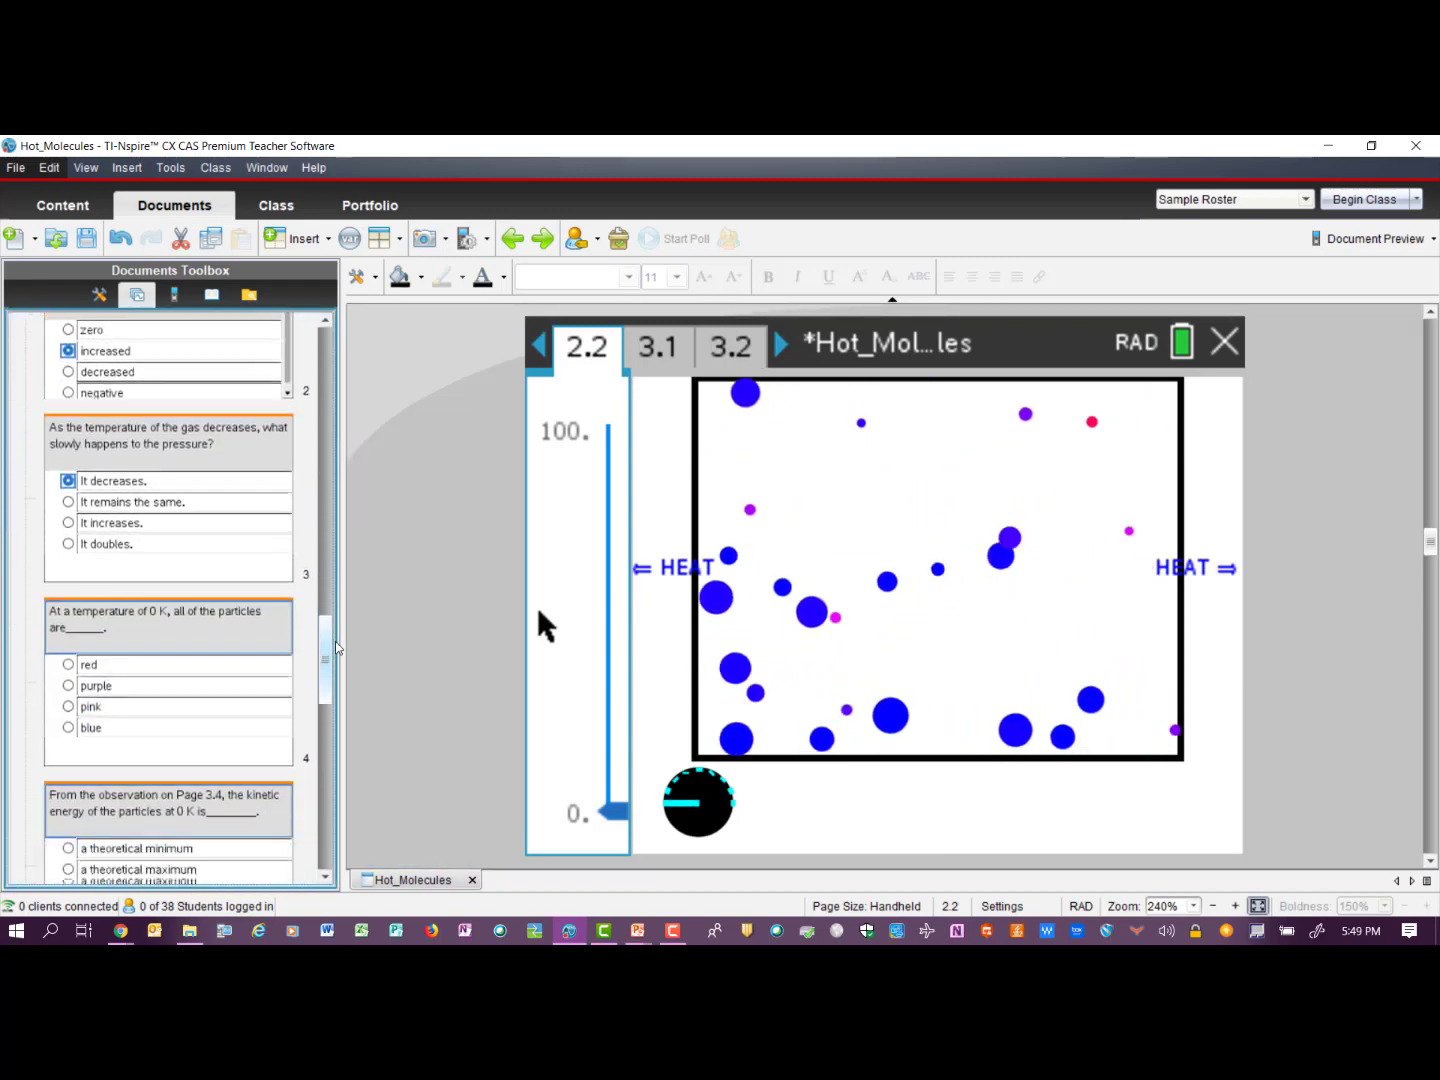
pyautogui.click(187, 666)
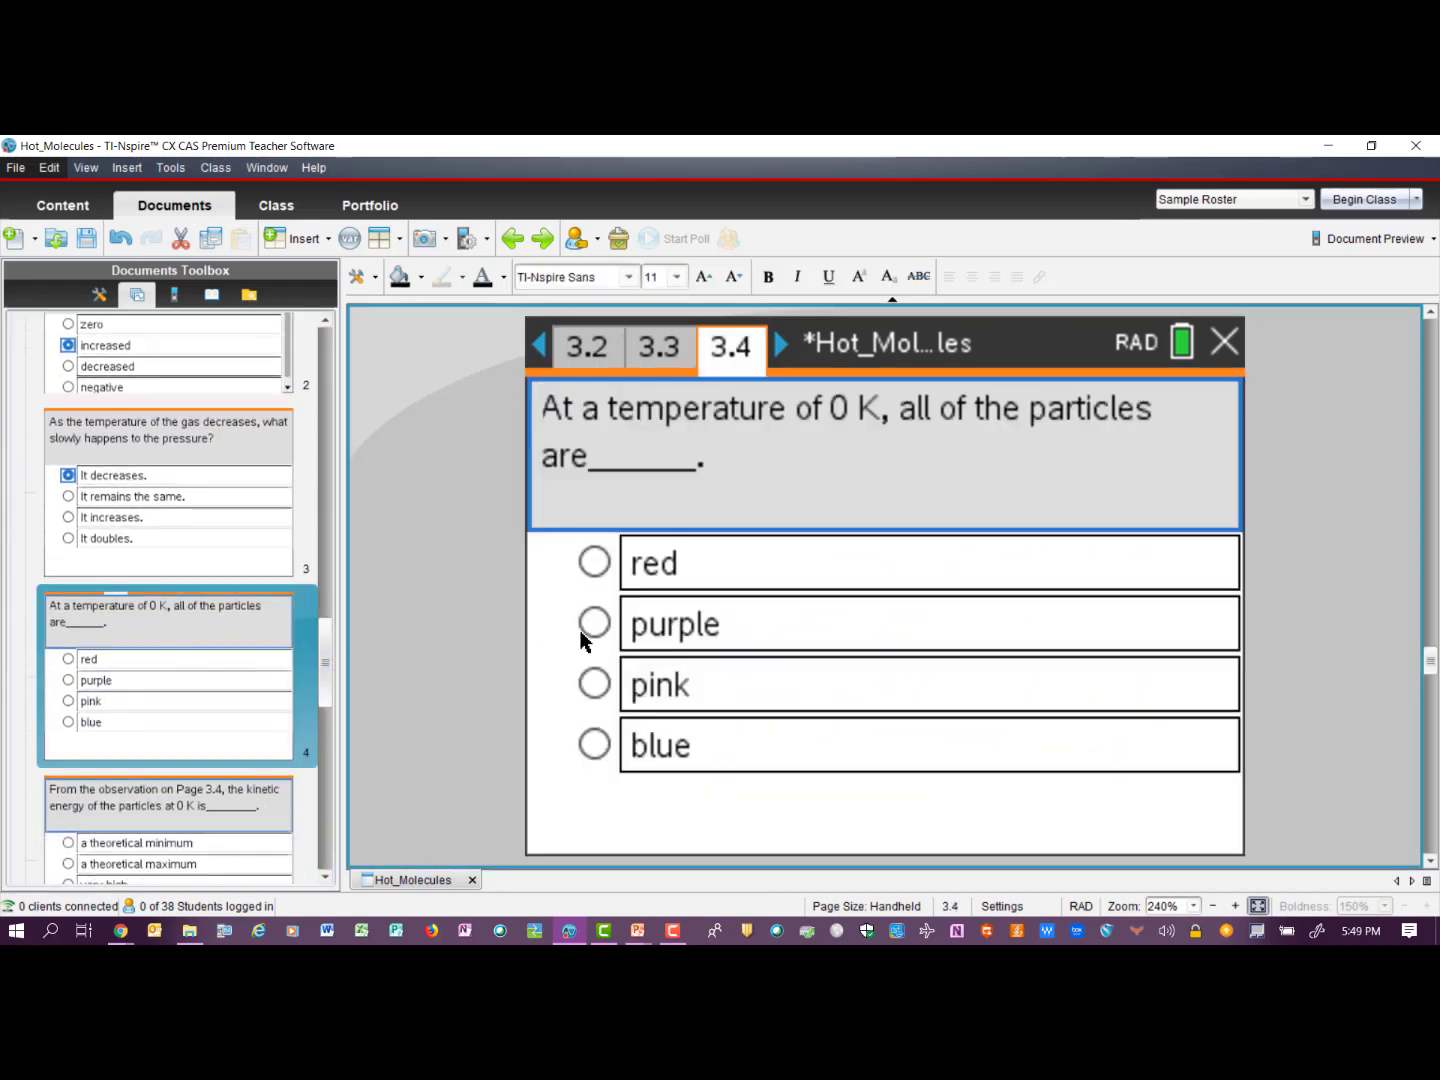
pyautogui.click(598, 747)
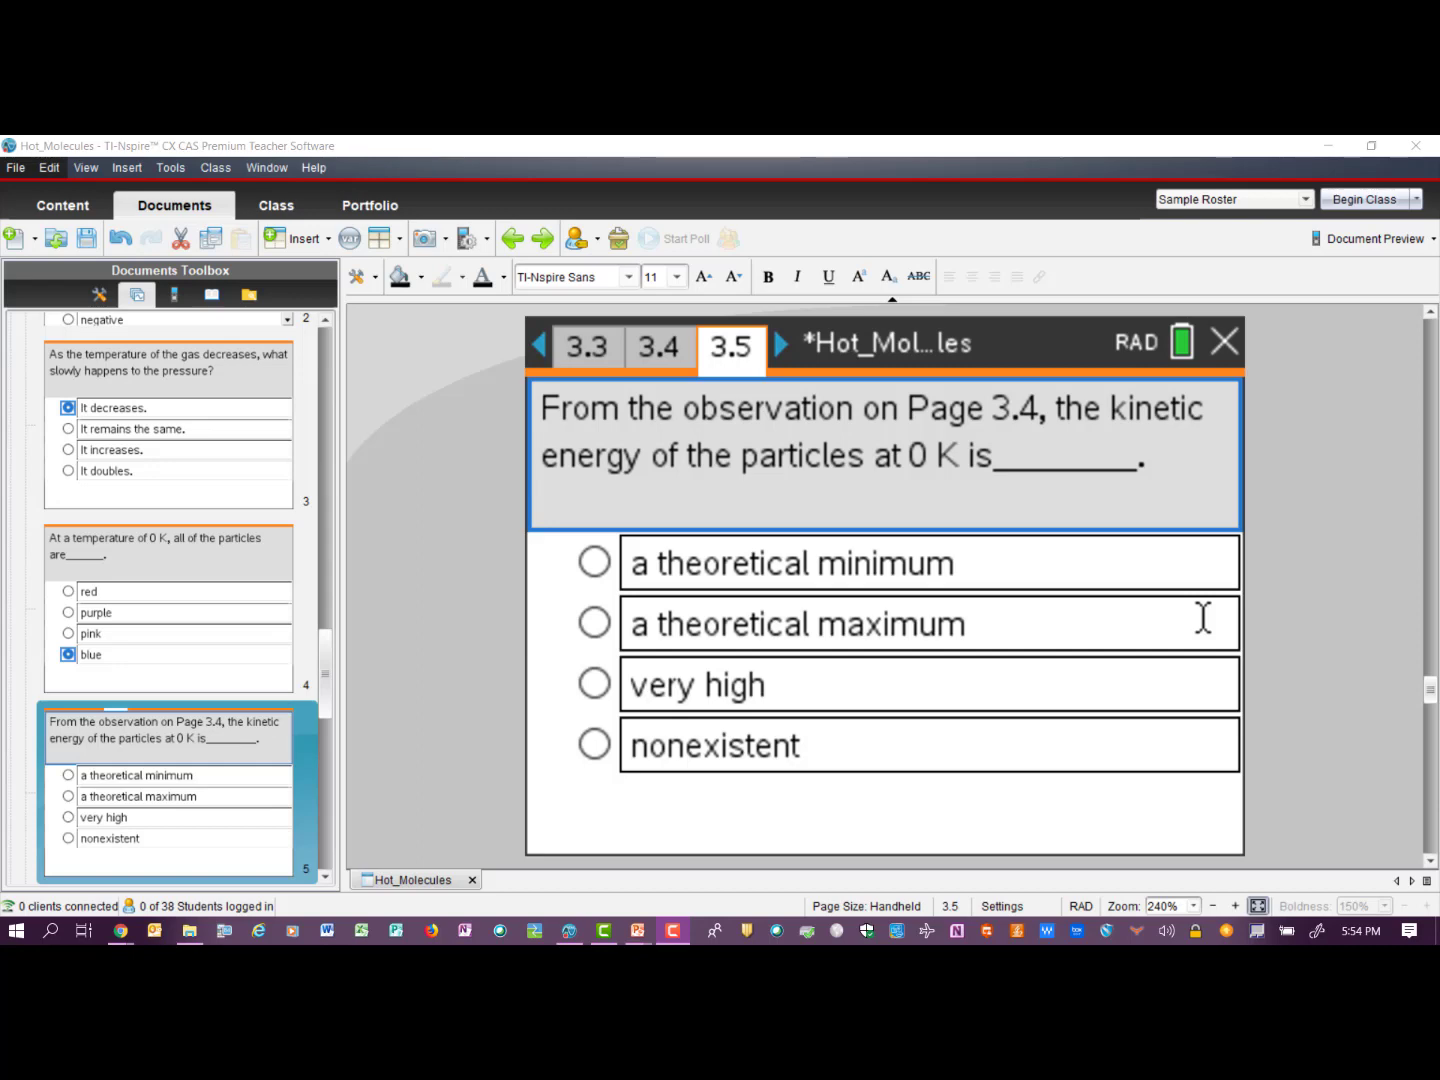
# Reopen the simulation on page 2.2 to examine the motion of the particles at temperature 0 for question 3.5.
pyautogui.click(327, 675)
pyautogui.scroll(10, 220, 629)
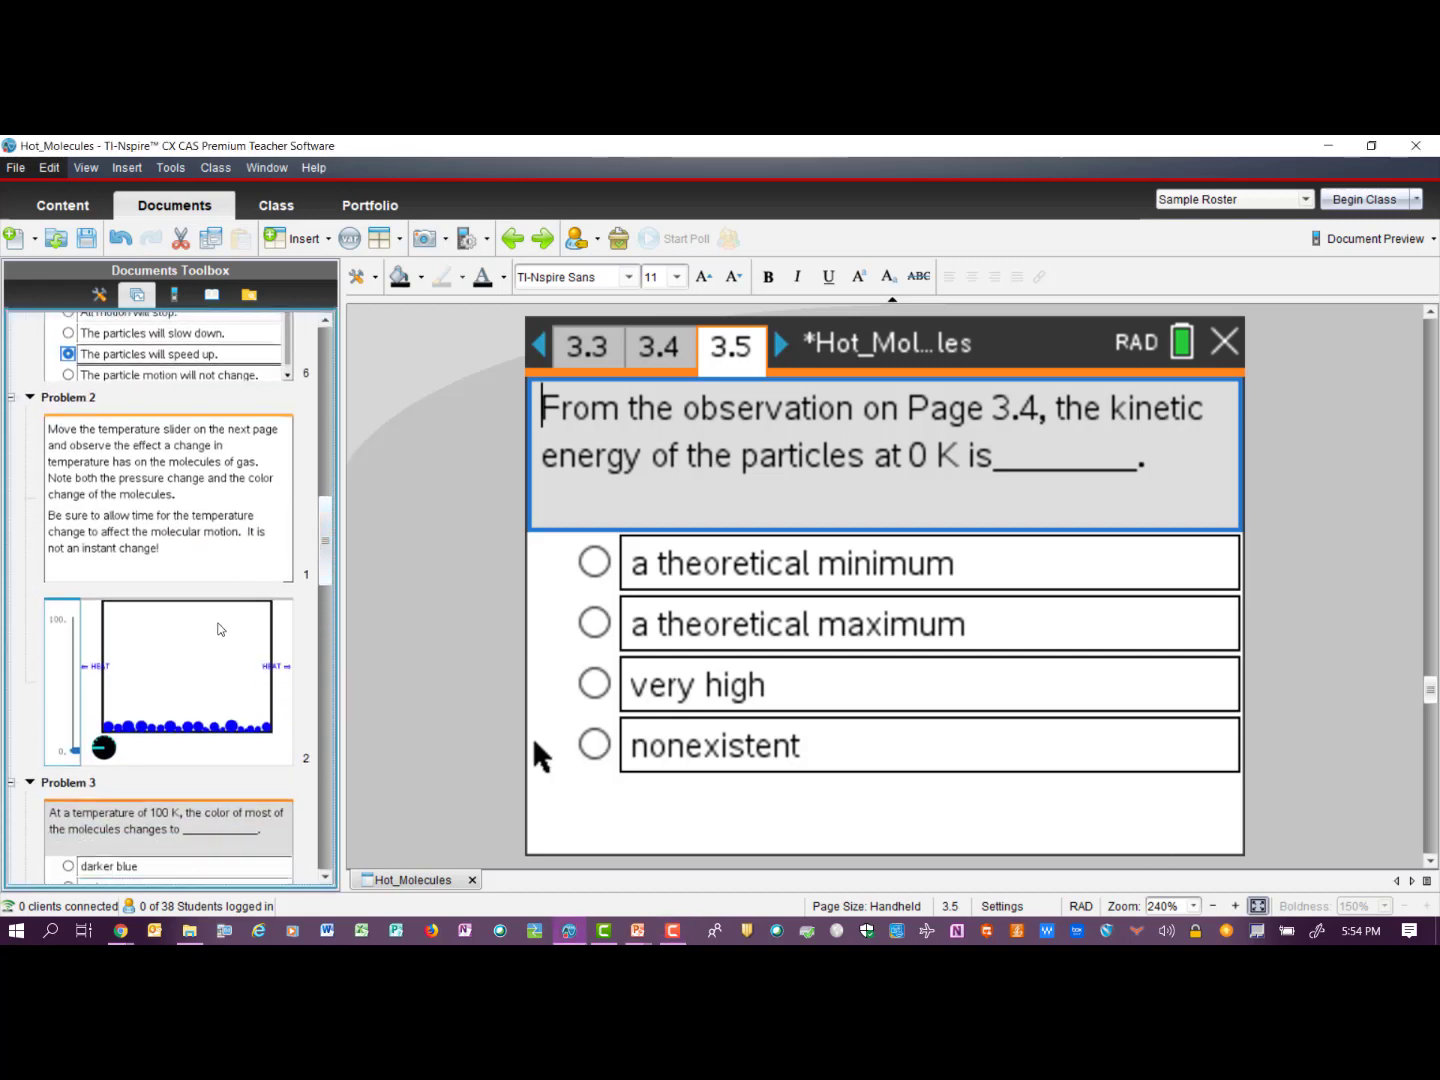
pyautogui.click(201, 662)
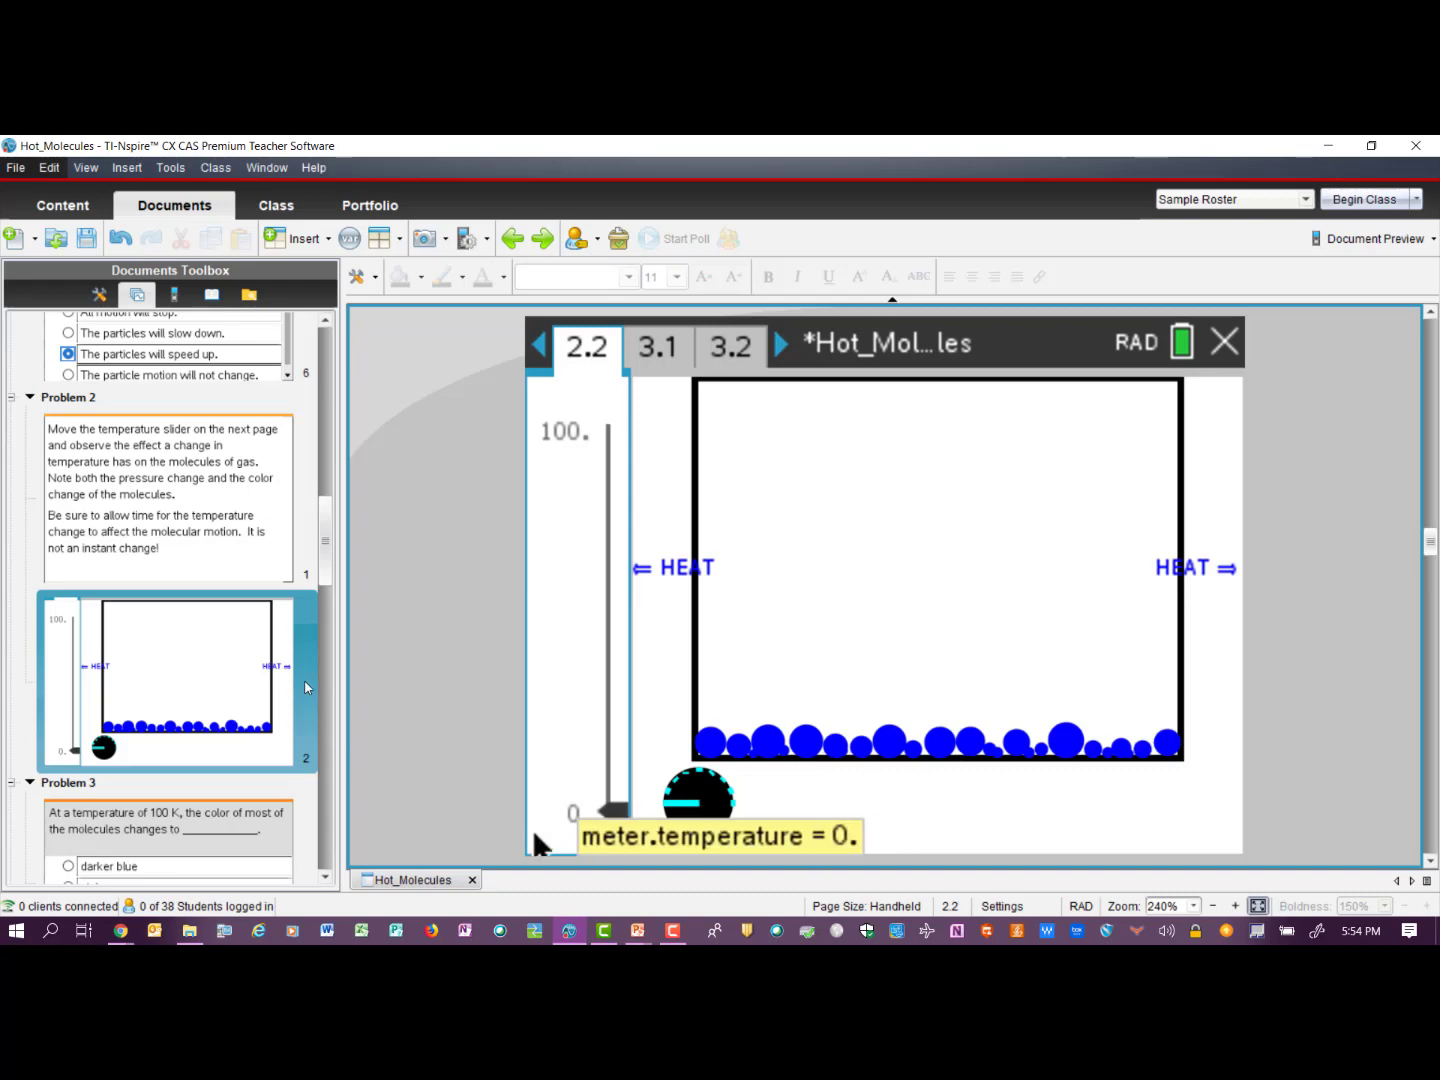
# Answer question 3.5 on kinetic energy with "a theoretical minimum" and question 3.6 on wall collisions with "bounce off the walls".
pyautogui.moveTo(322, 583); pyautogui.dragTo(315, 725)
pyautogui.click(257, 702)
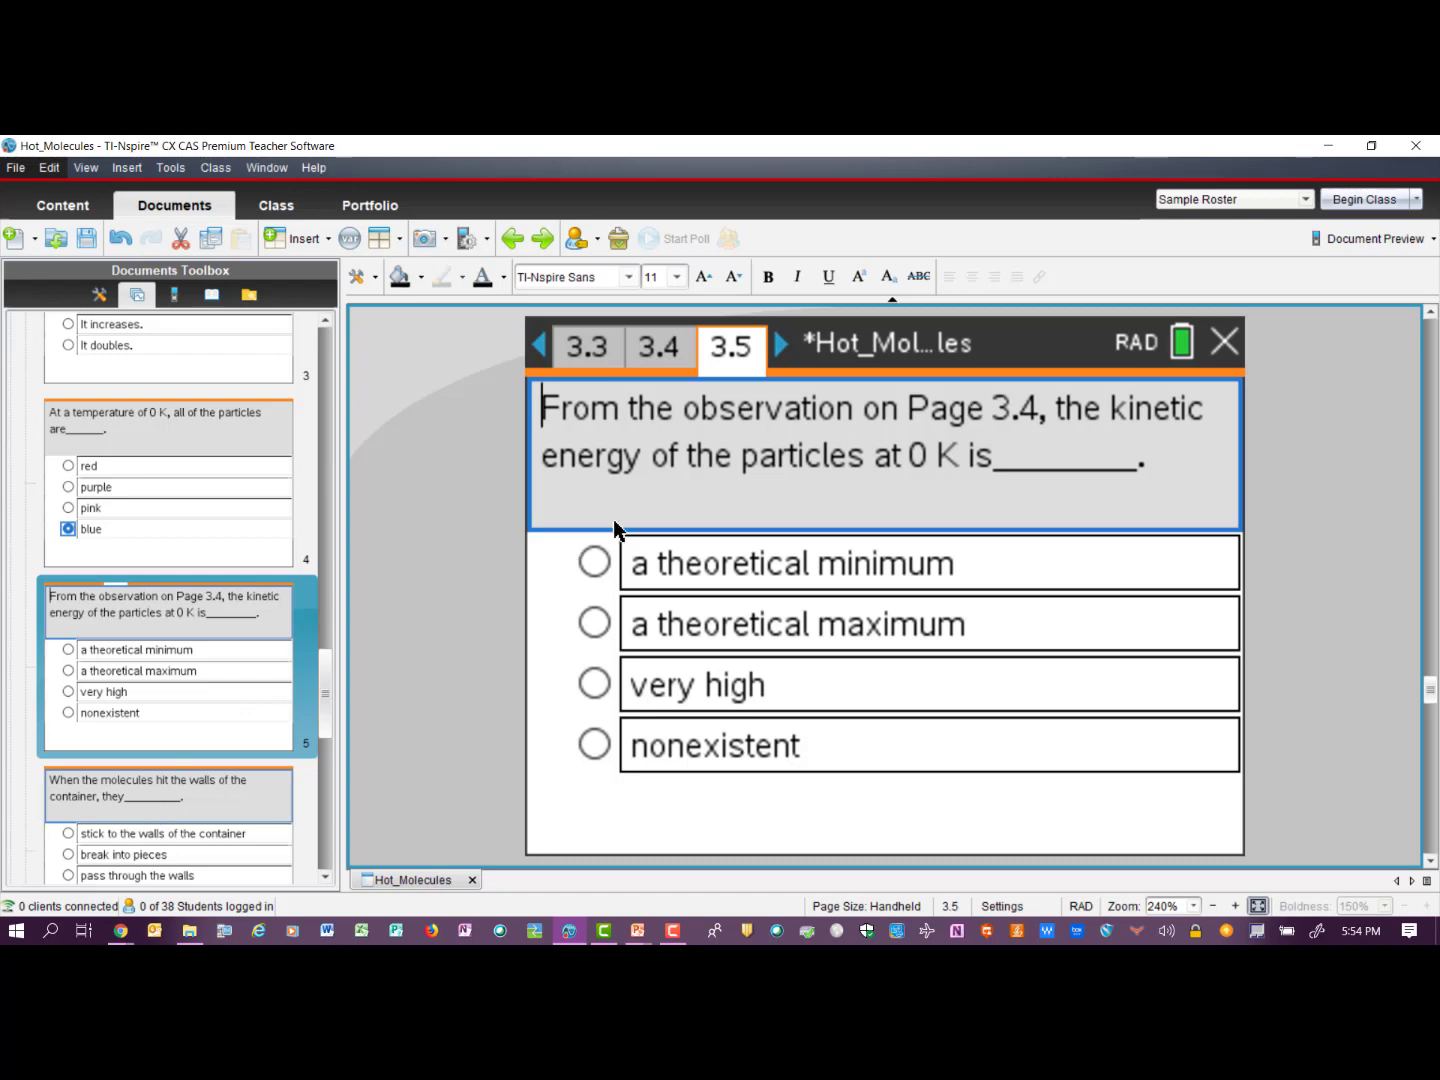
pyautogui.click(596, 560)
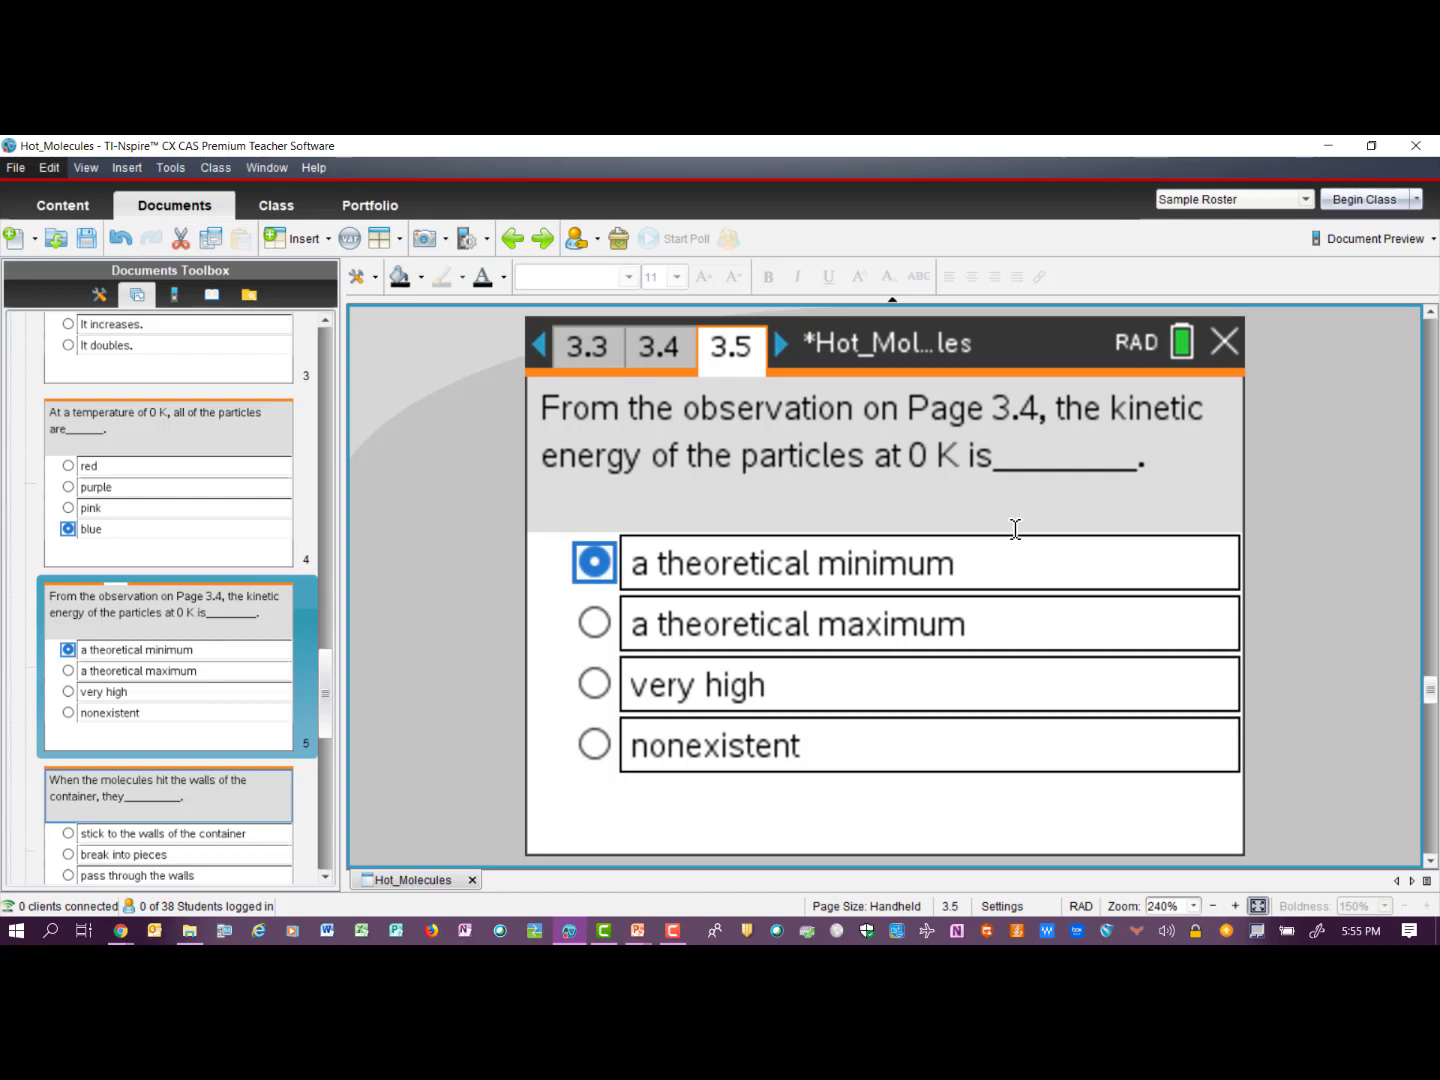
pyautogui.click(778, 347)
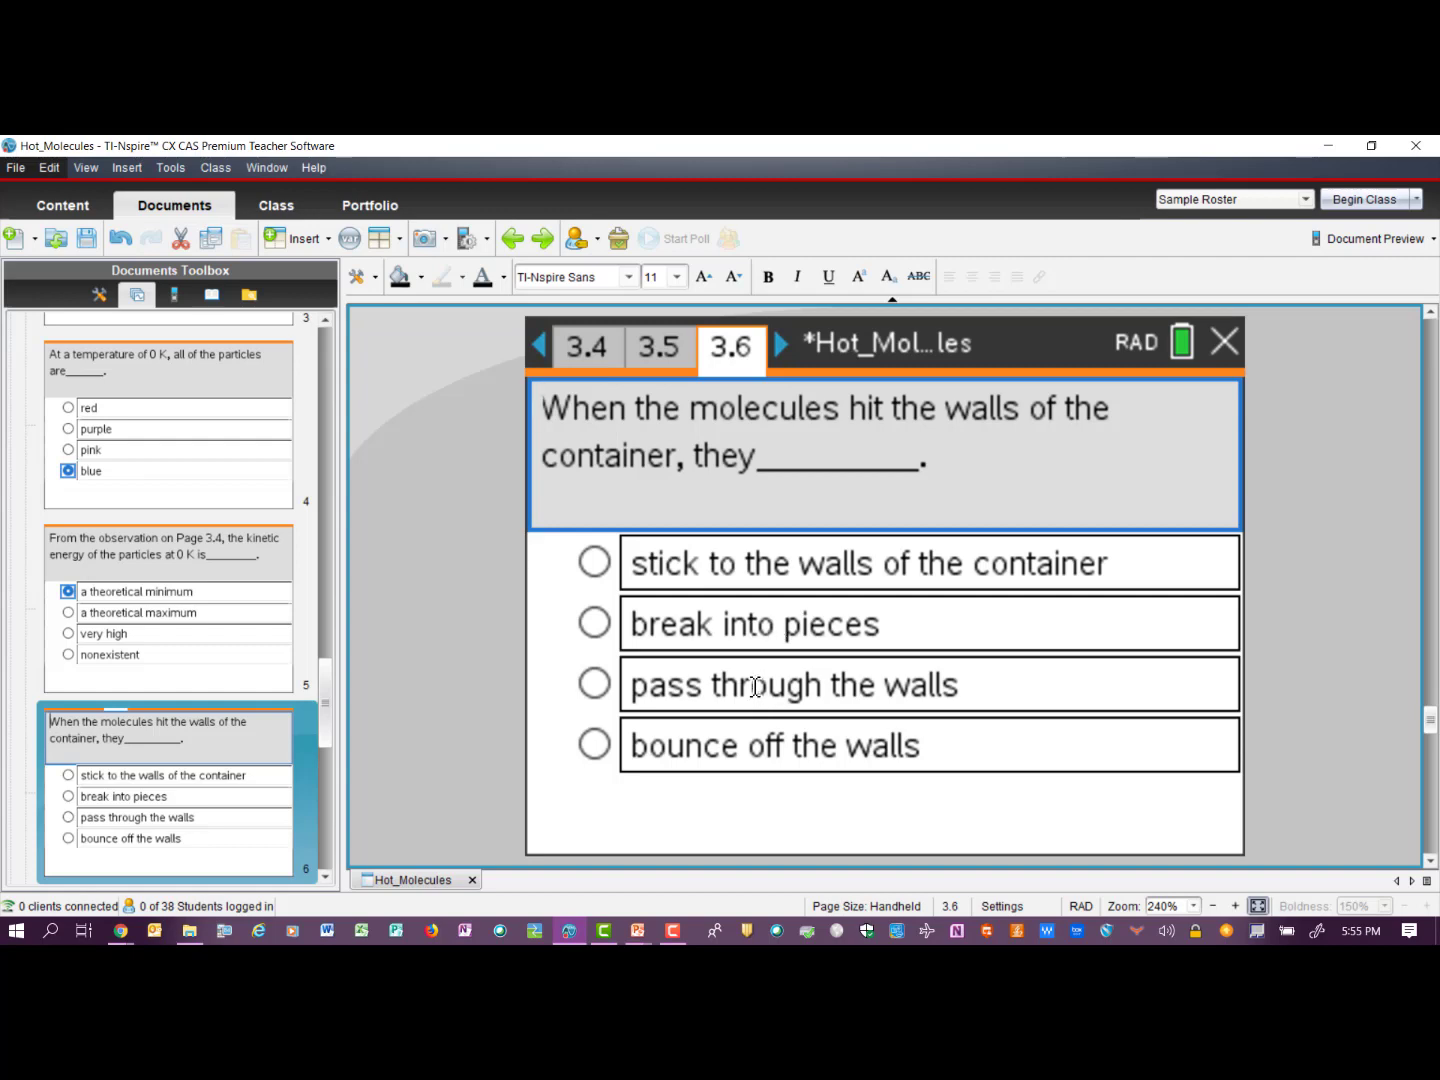
pyautogui.click(595, 745)
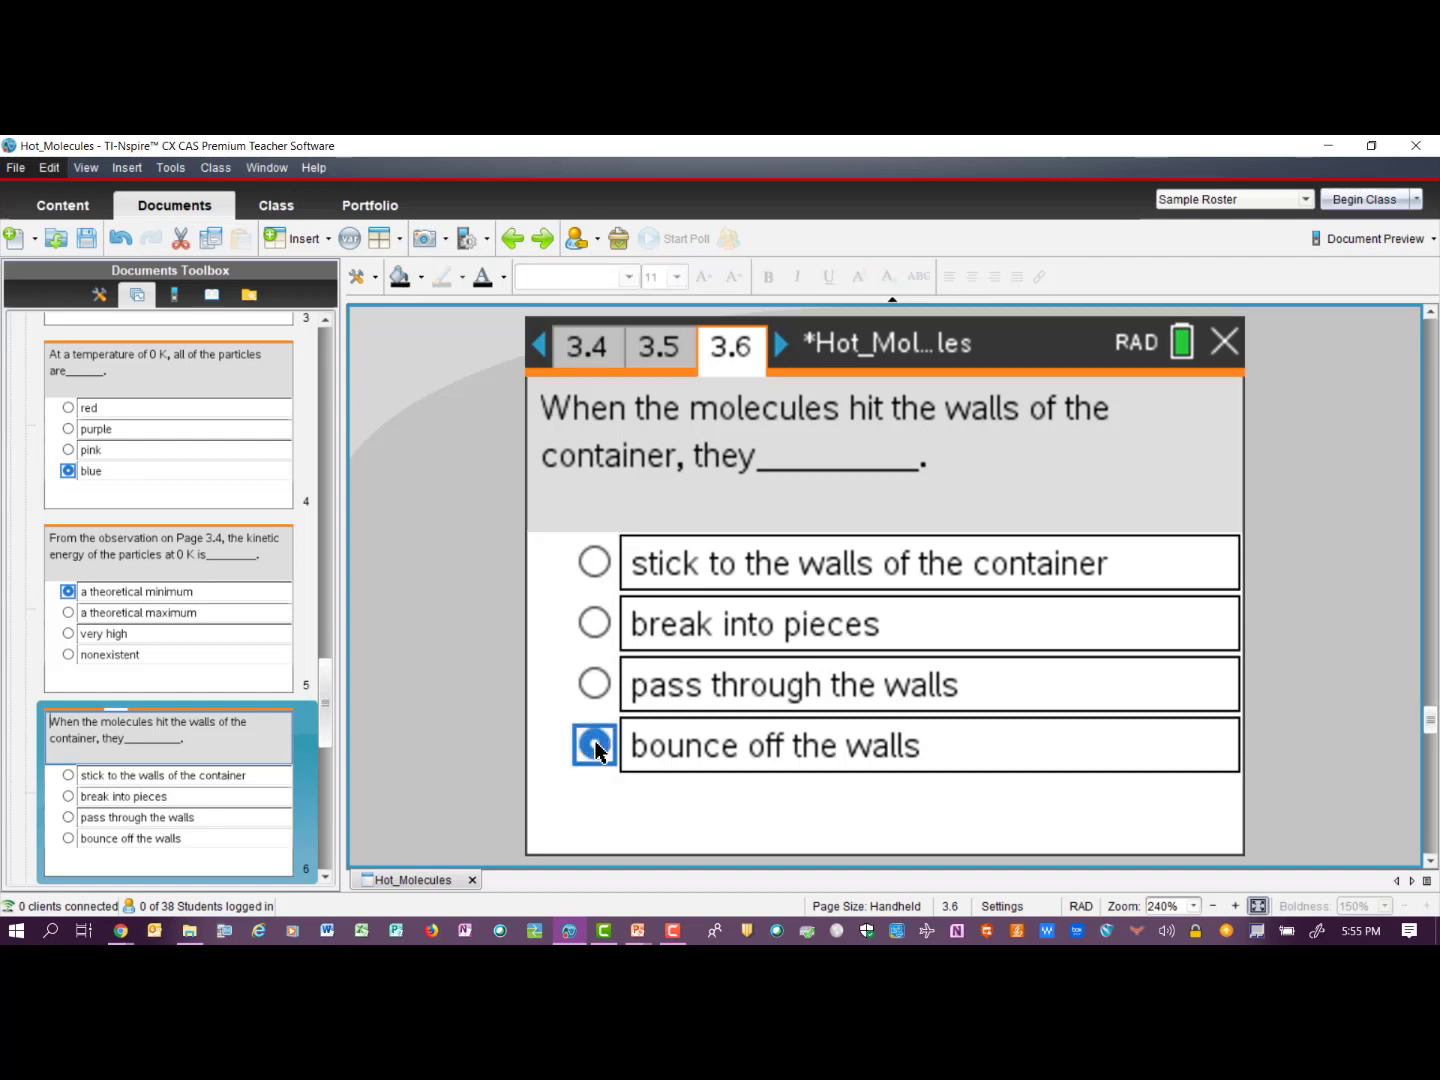
# Read question 3.7 and compare molecule sizes on page 2.2, raising the temperature slider slightly past half and lowering it to about a third.
pyautogui.click(778, 346)
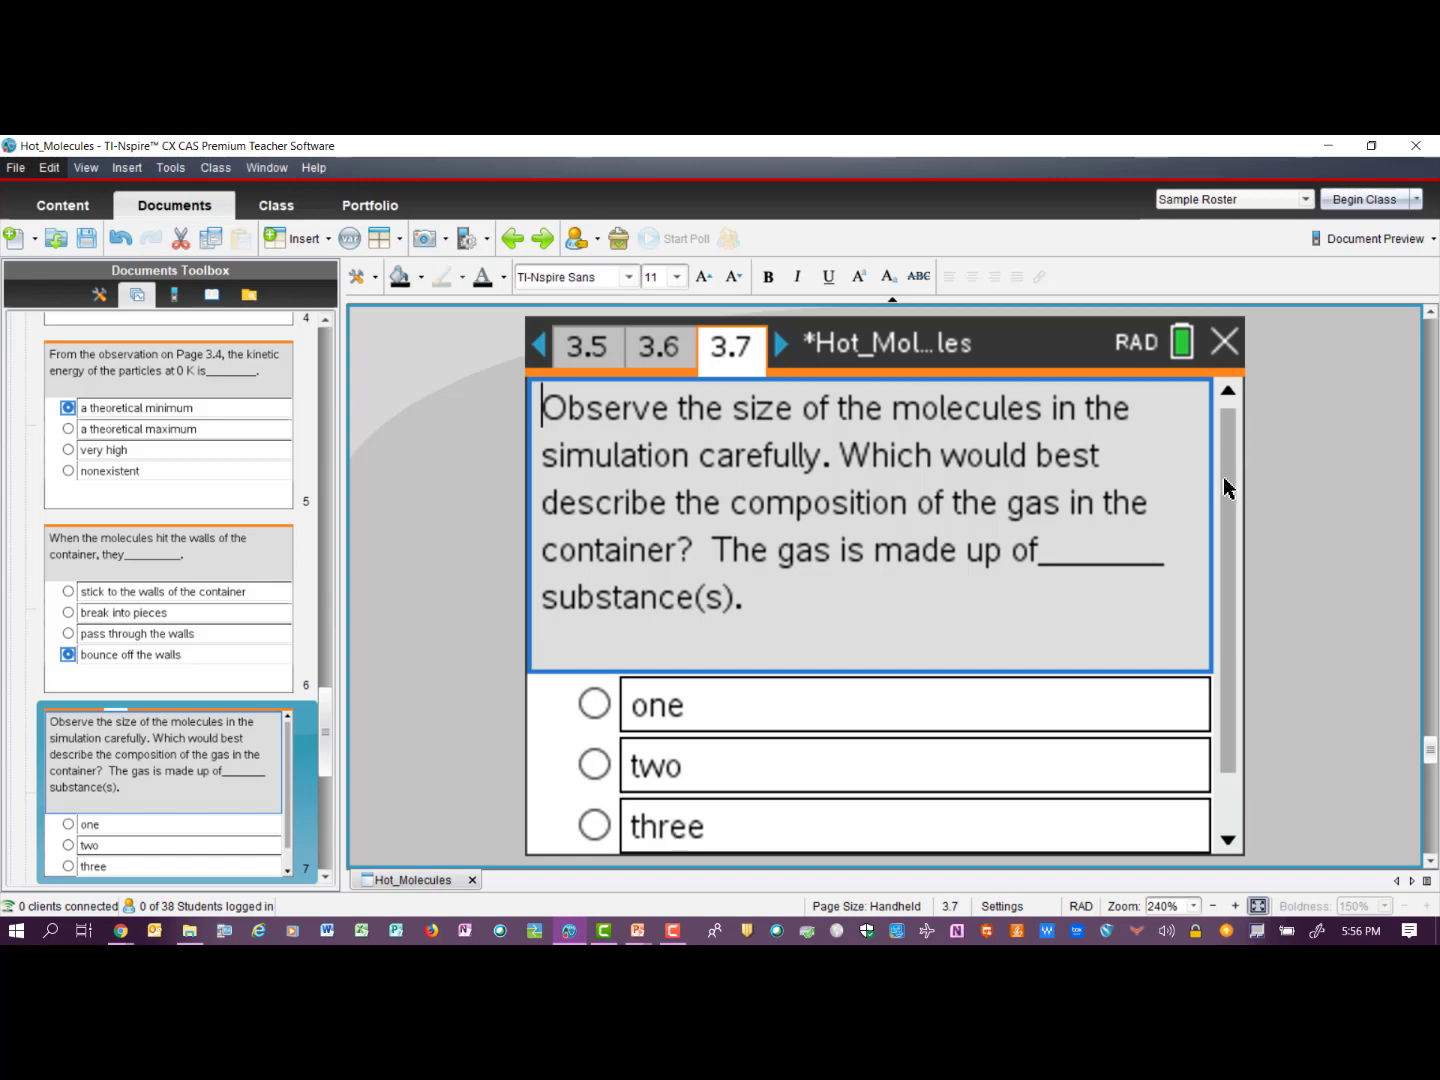
pyautogui.scroll(-2, 1223, 476)
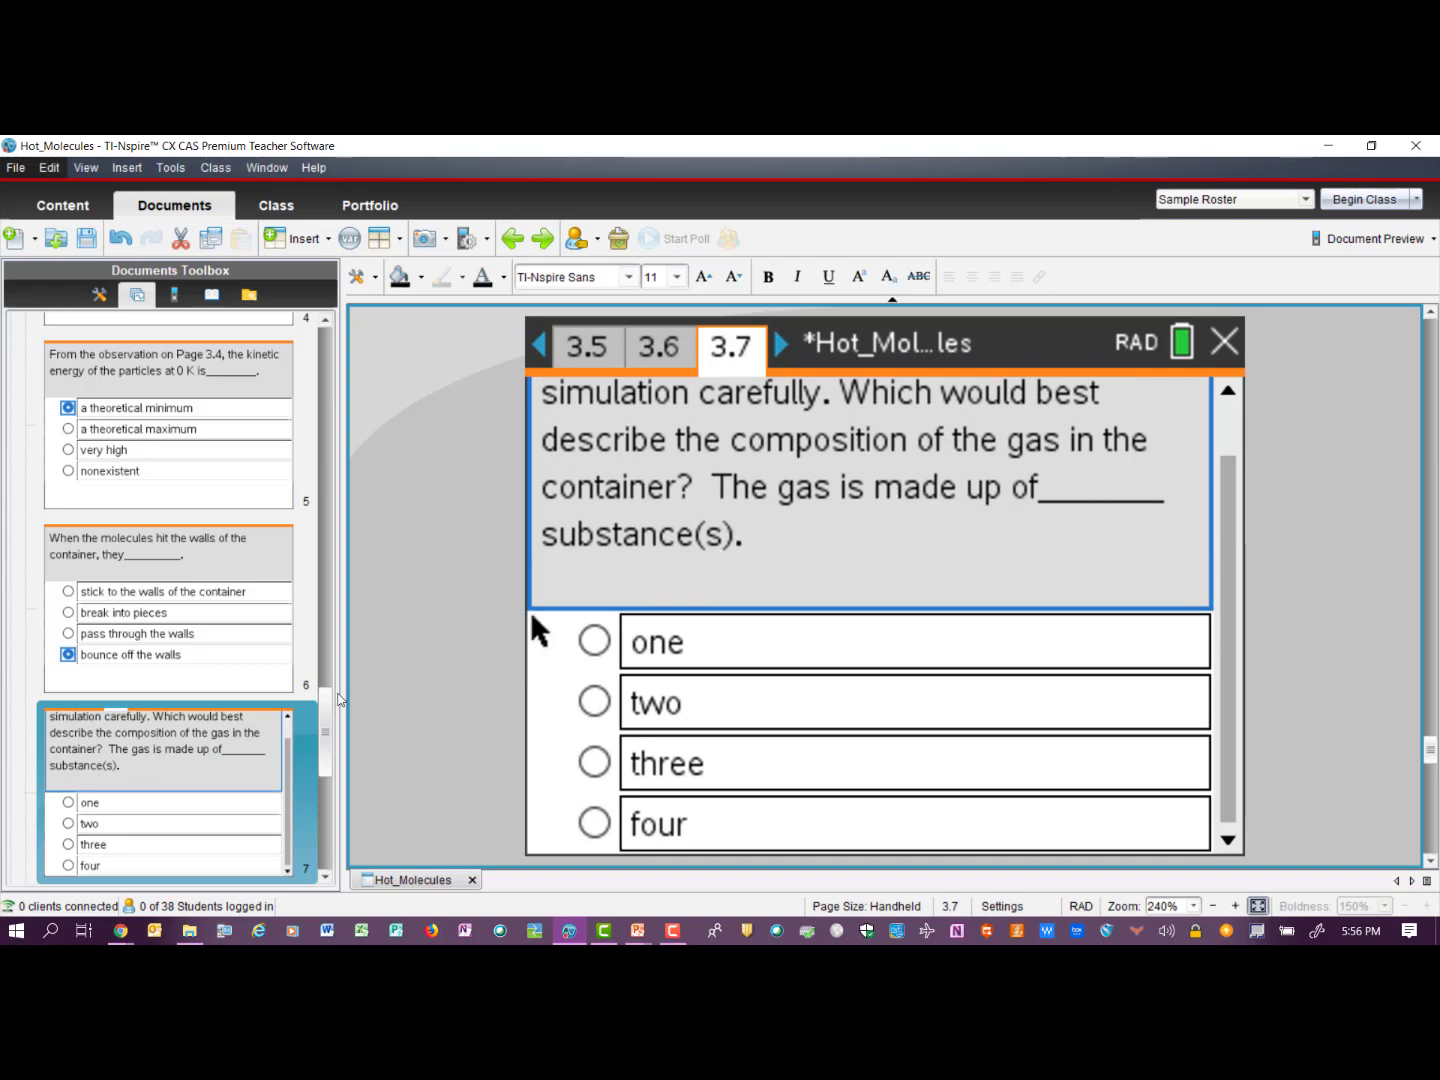
pyautogui.scroll(10, 300, 640)
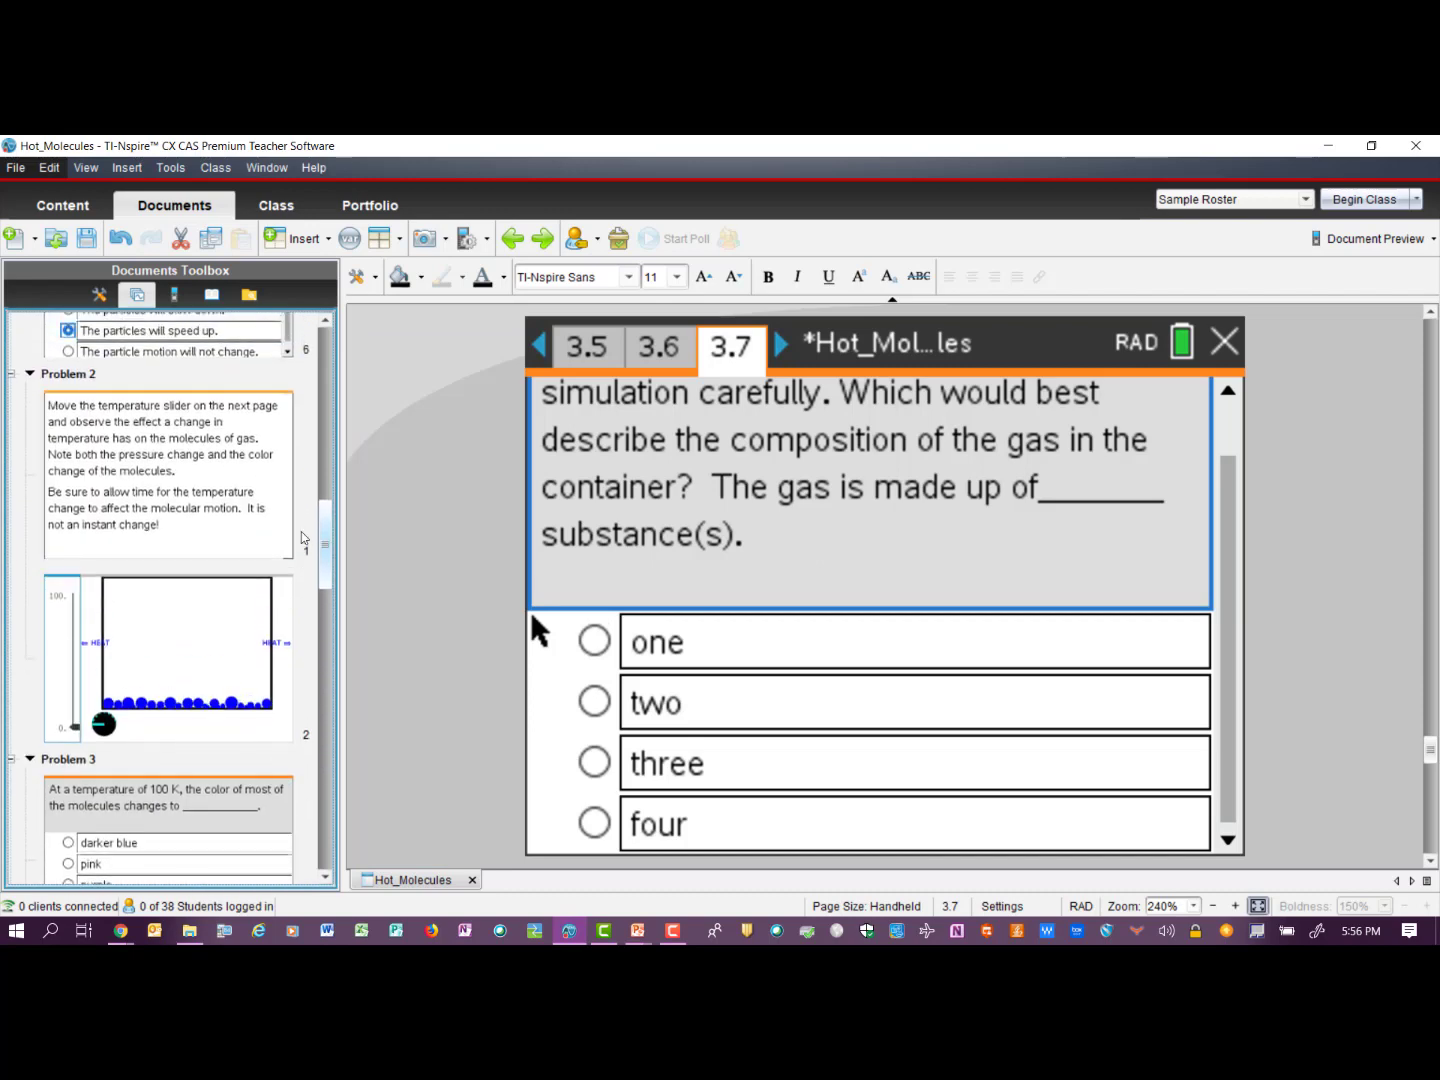
pyautogui.click(210, 621)
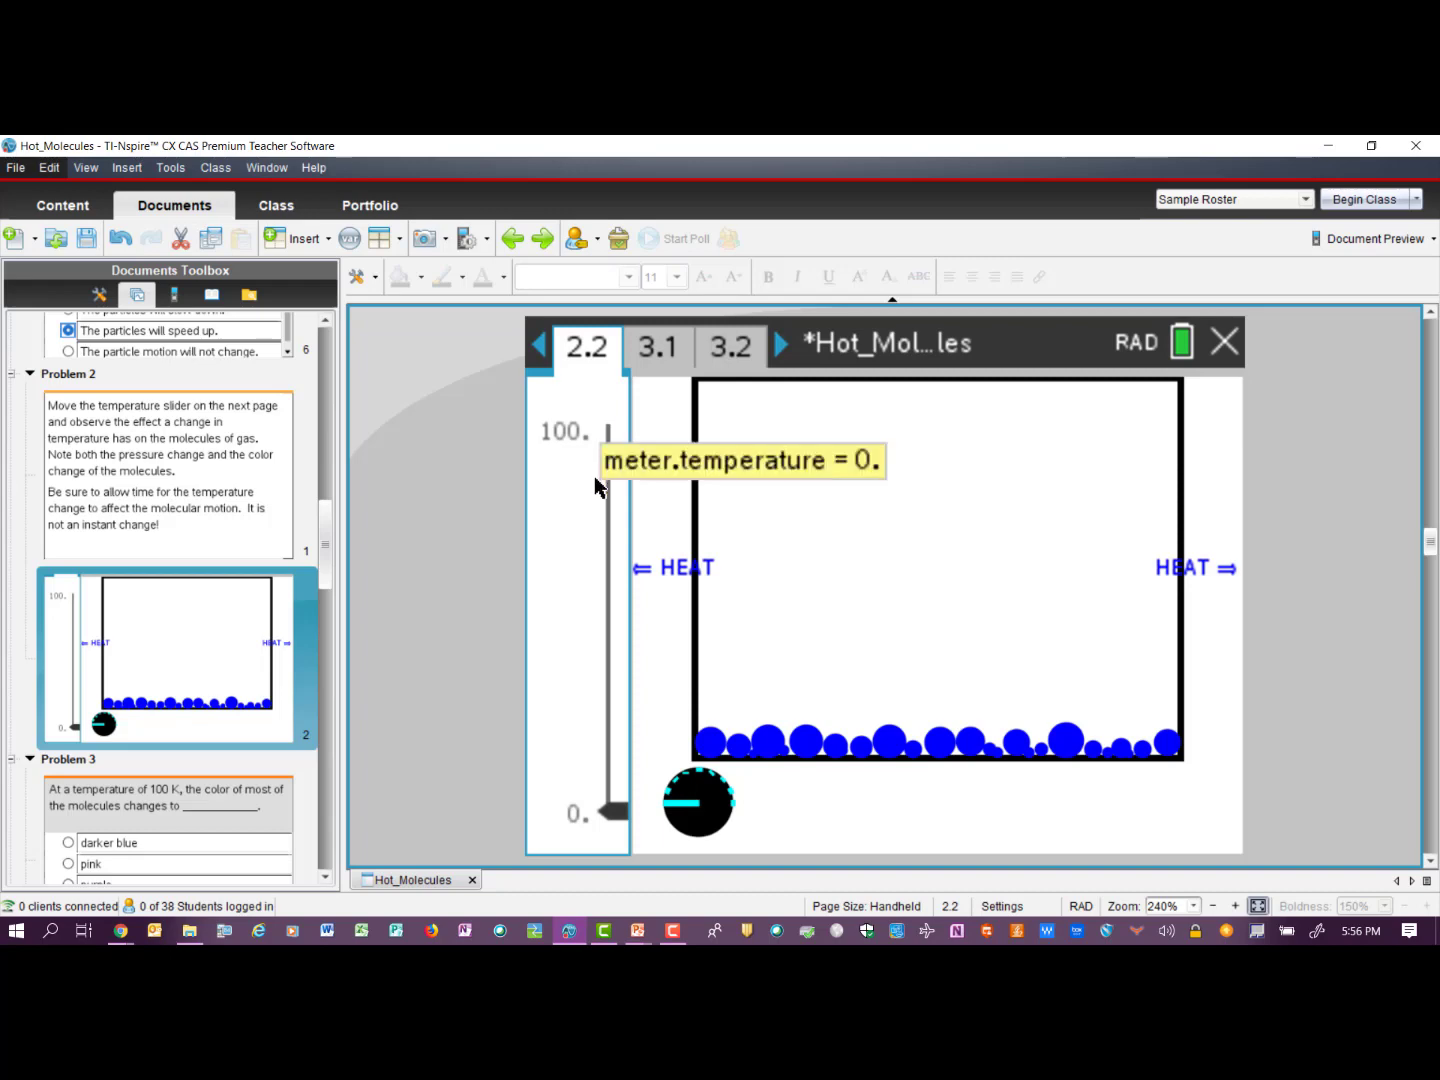
pyautogui.moveTo(626, 819); pyautogui.dragTo(642, 600)
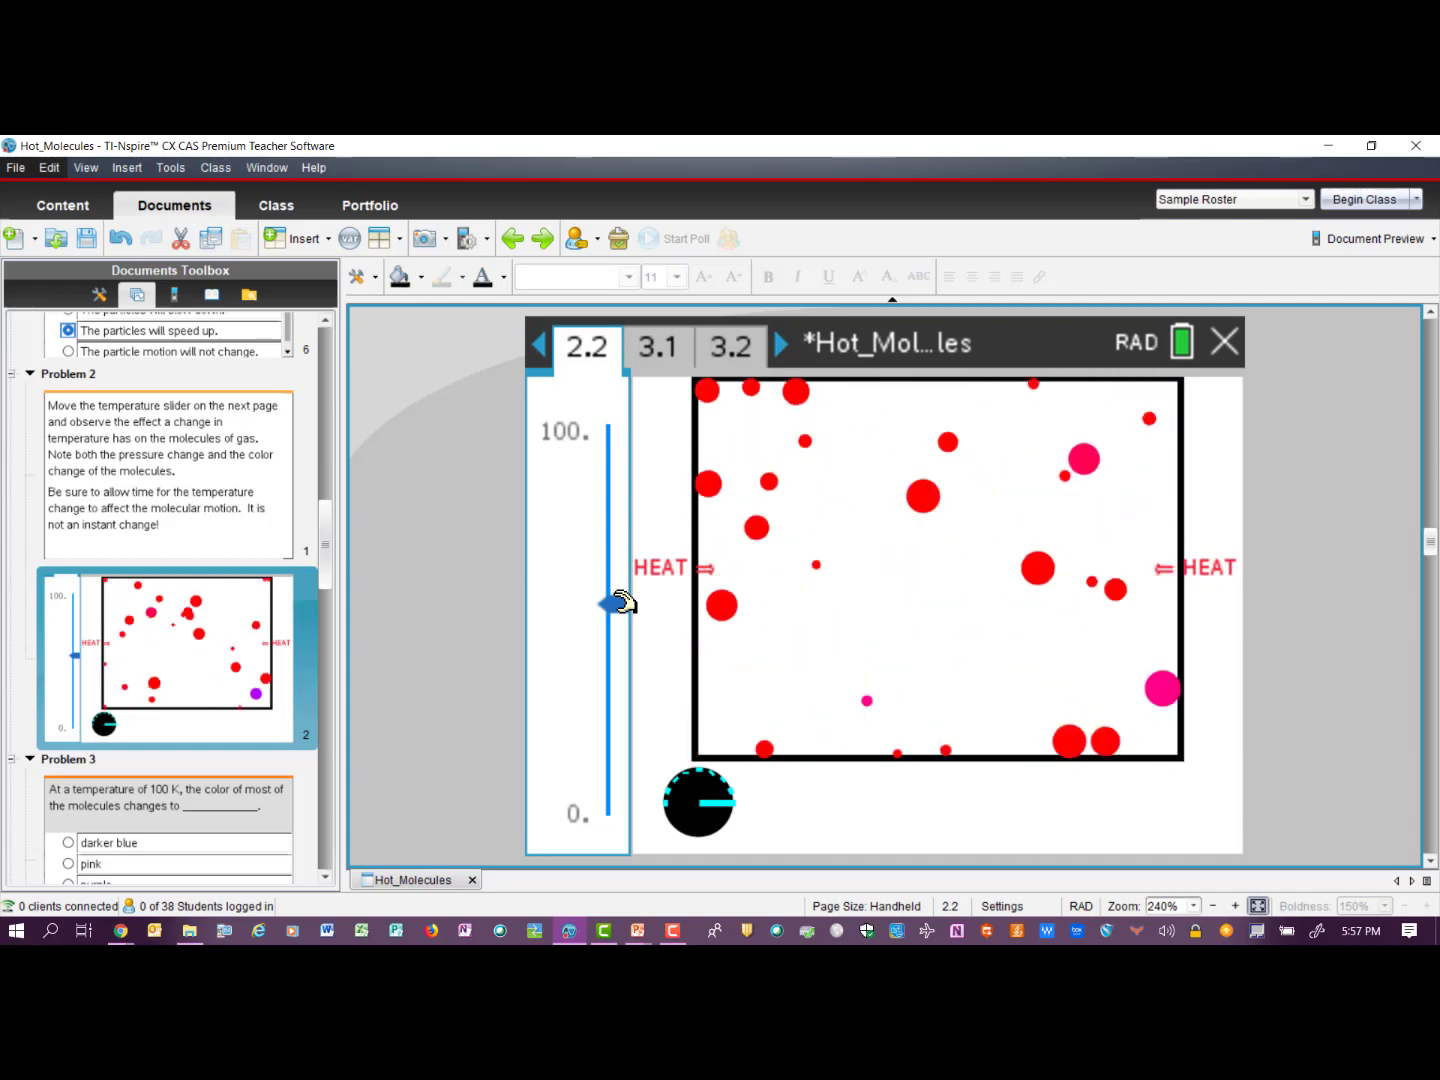
pyautogui.moveTo(621, 603); pyautogui.dragTo(620, 697)
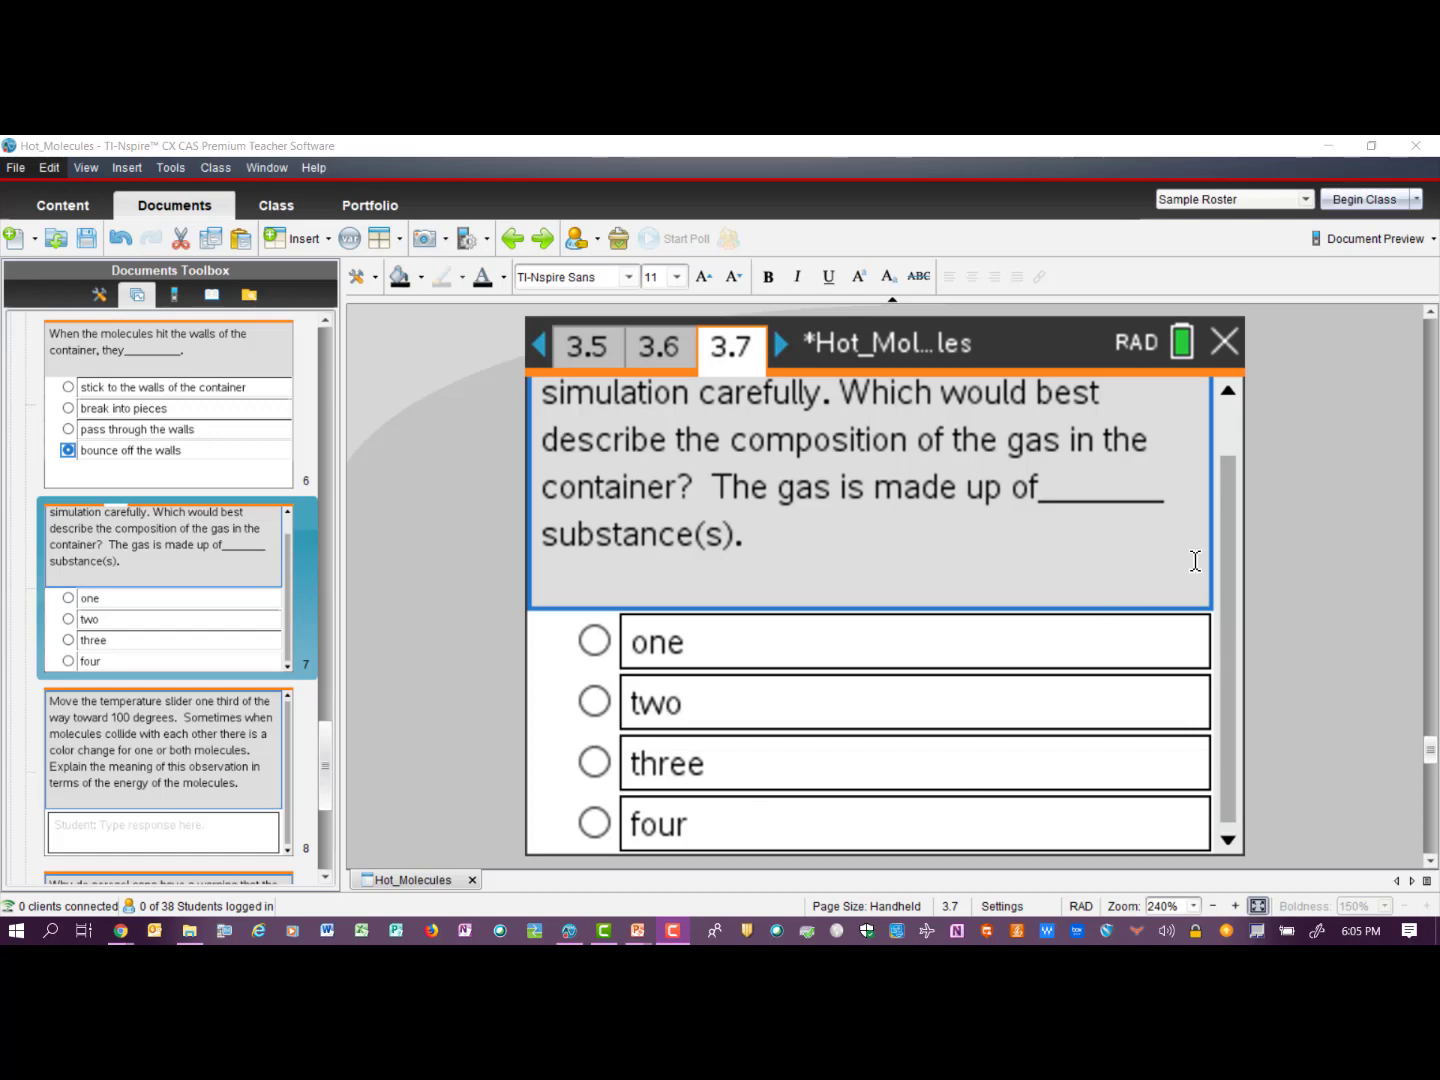
# Reread question 3.7 on the composition of the gas and answer it with "four".
pyautogui.click(1240, 521)
pyautogui.scroll(2, 1240, 521)
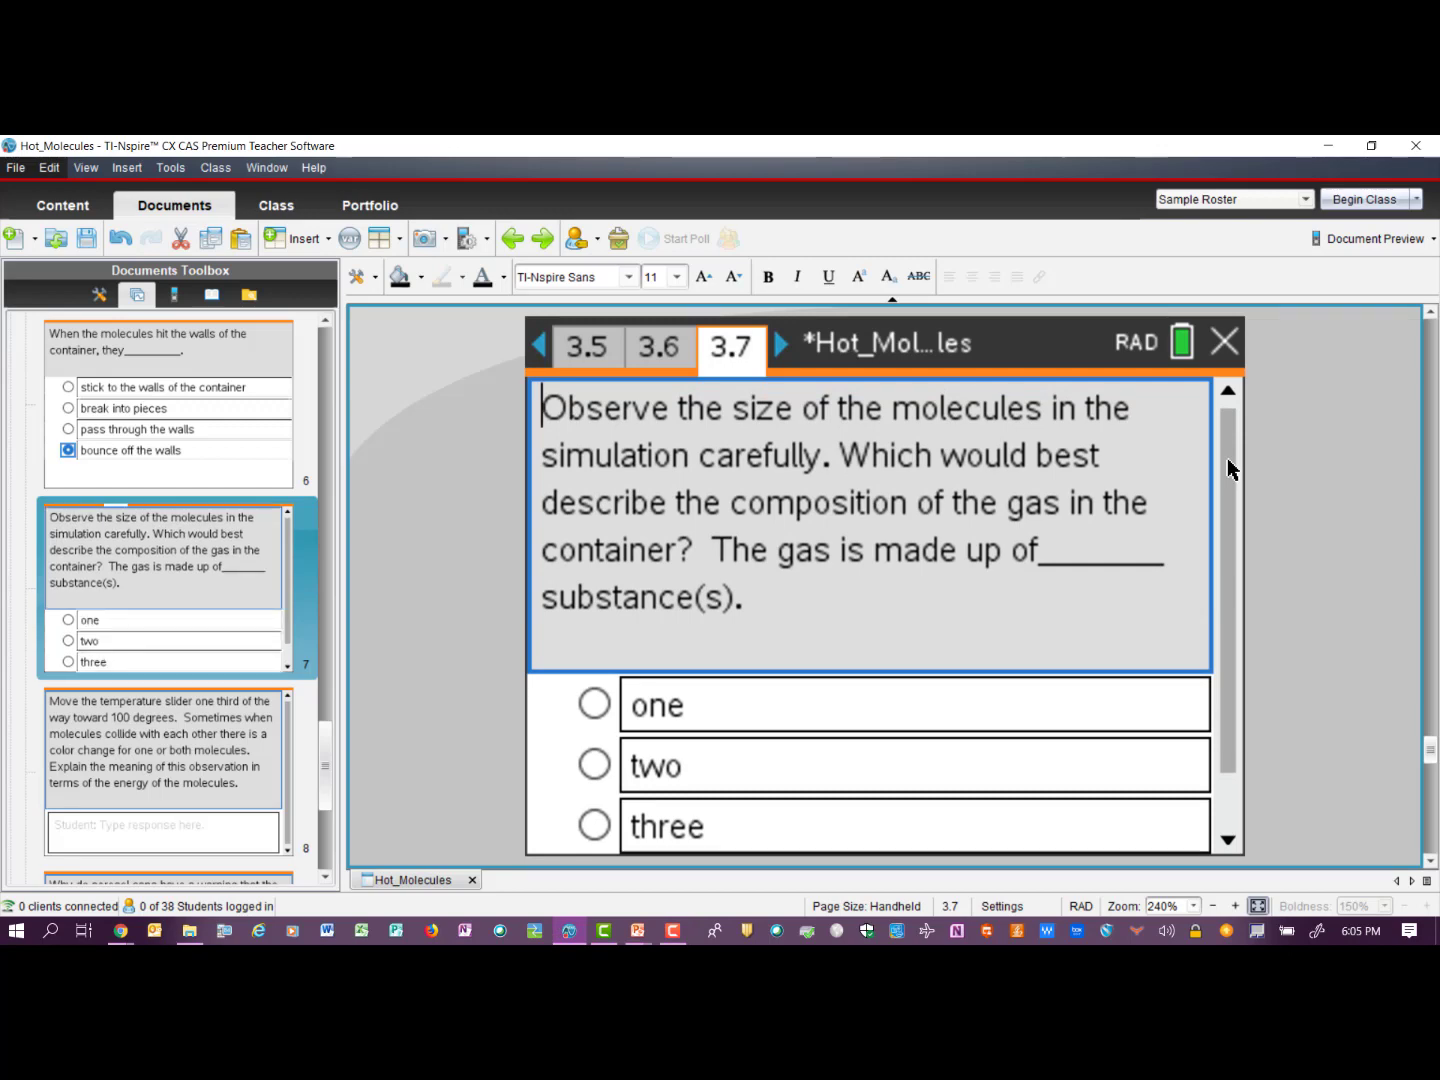
pyautogui.moveTo(1228, 458); pyautogui.dragTo(1227, 524)
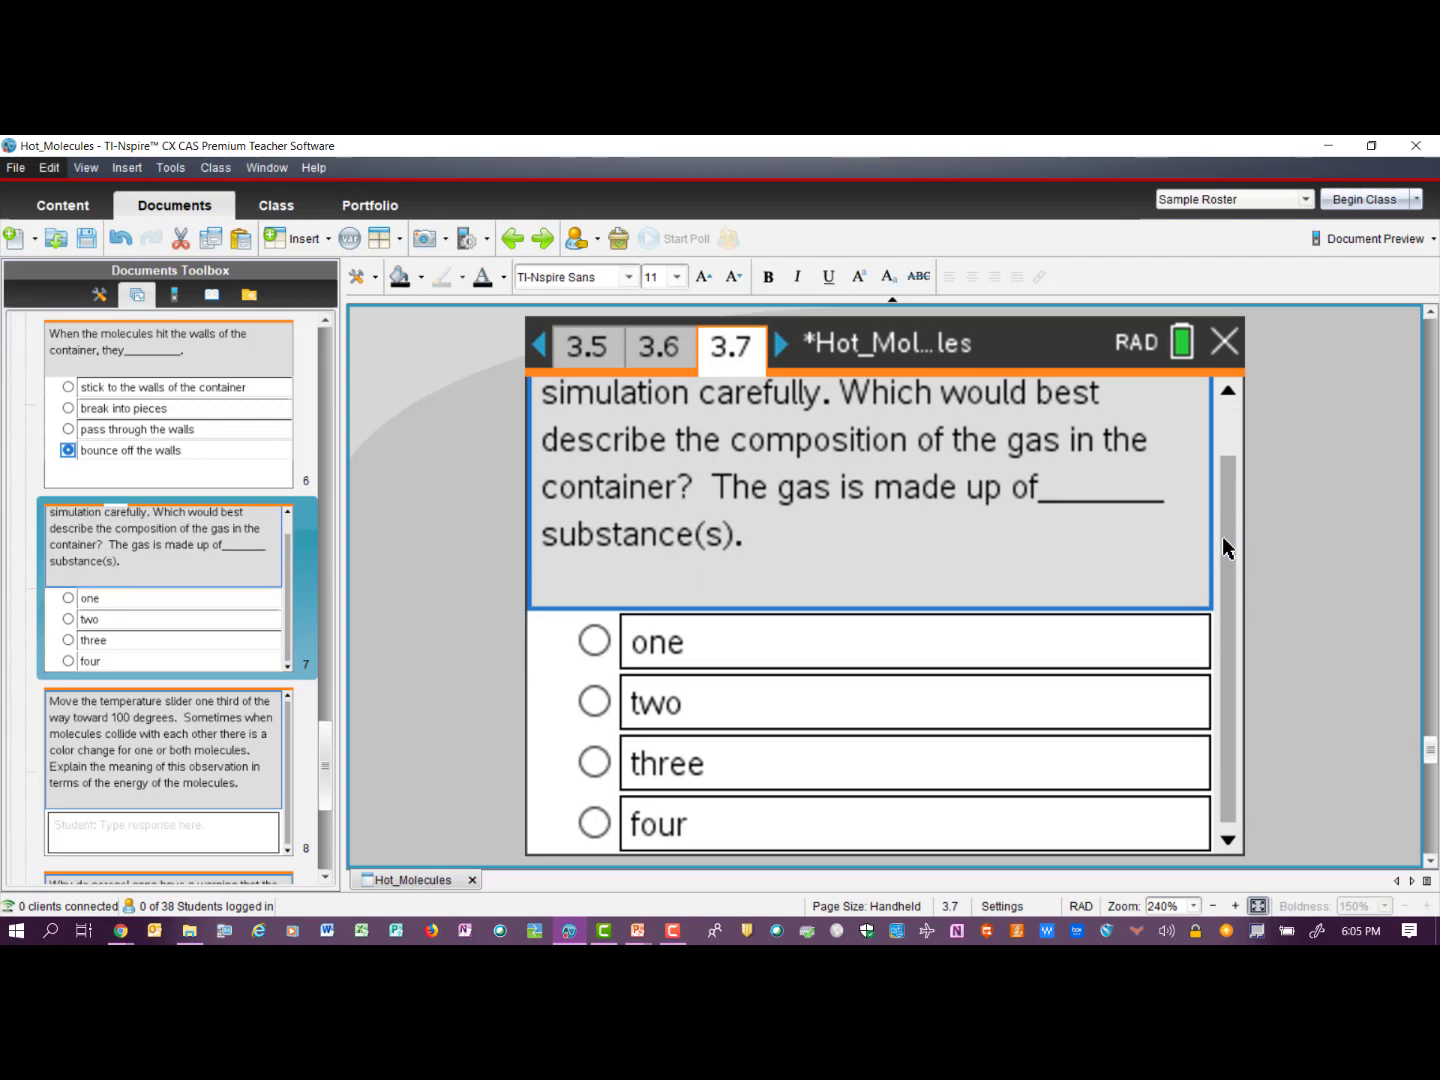
pyautogui.click(593, 823)
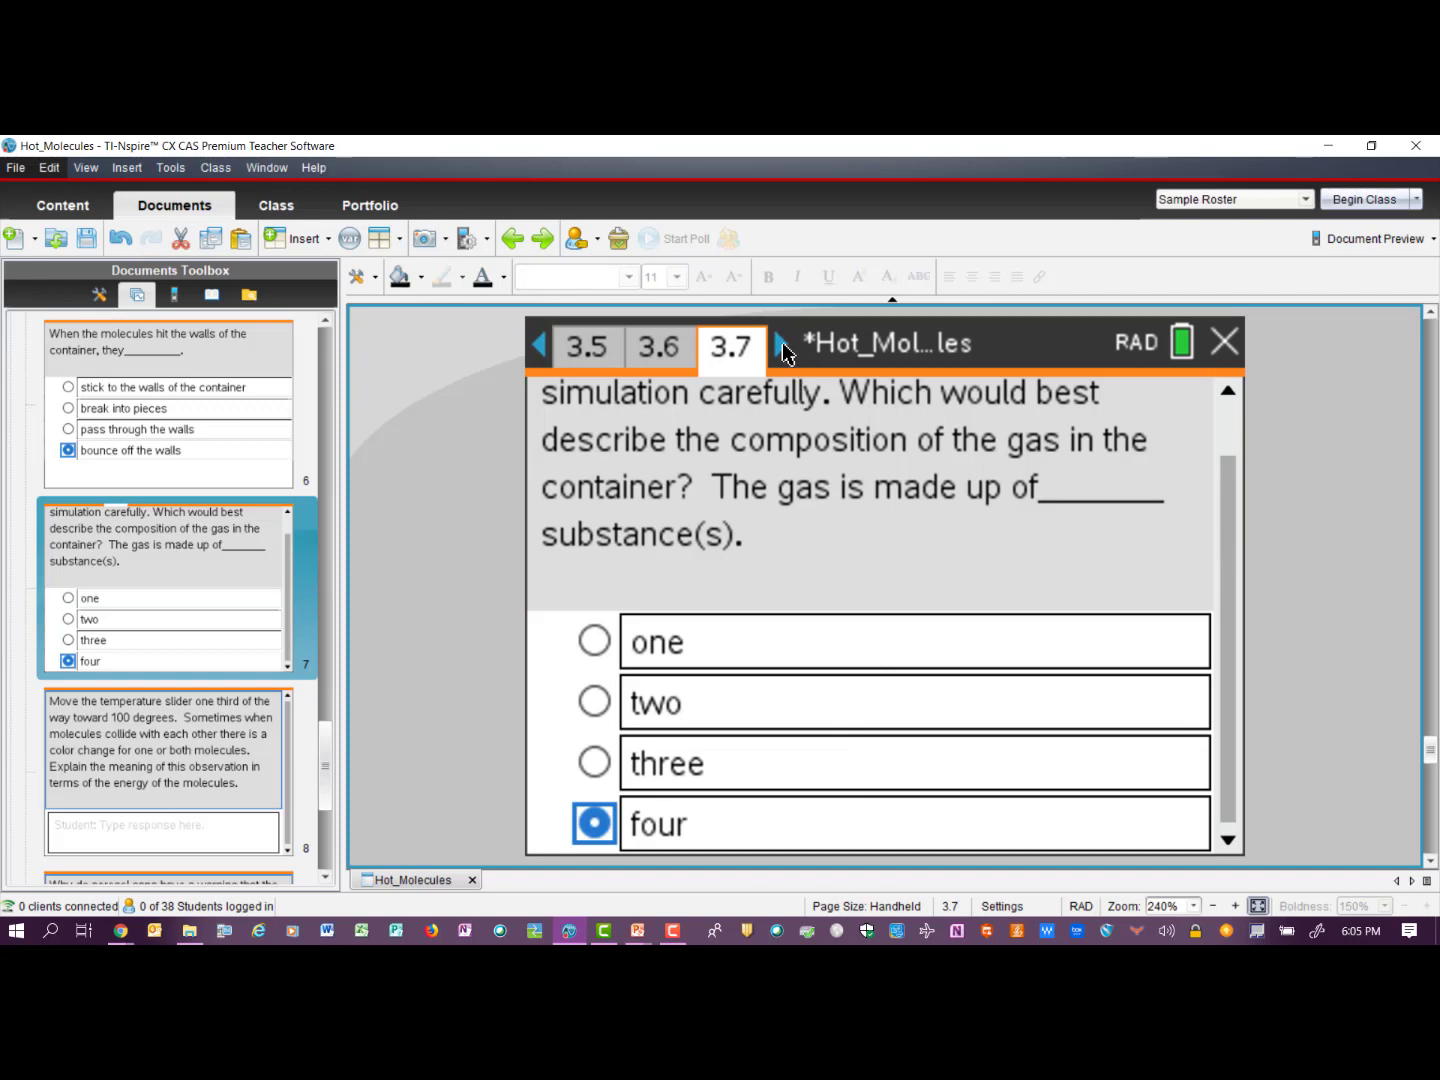
# Read the open-response questions on pages 3.8 and 3.9 and view the image credits on page 4.1.
pyautogui.click(781, 344)
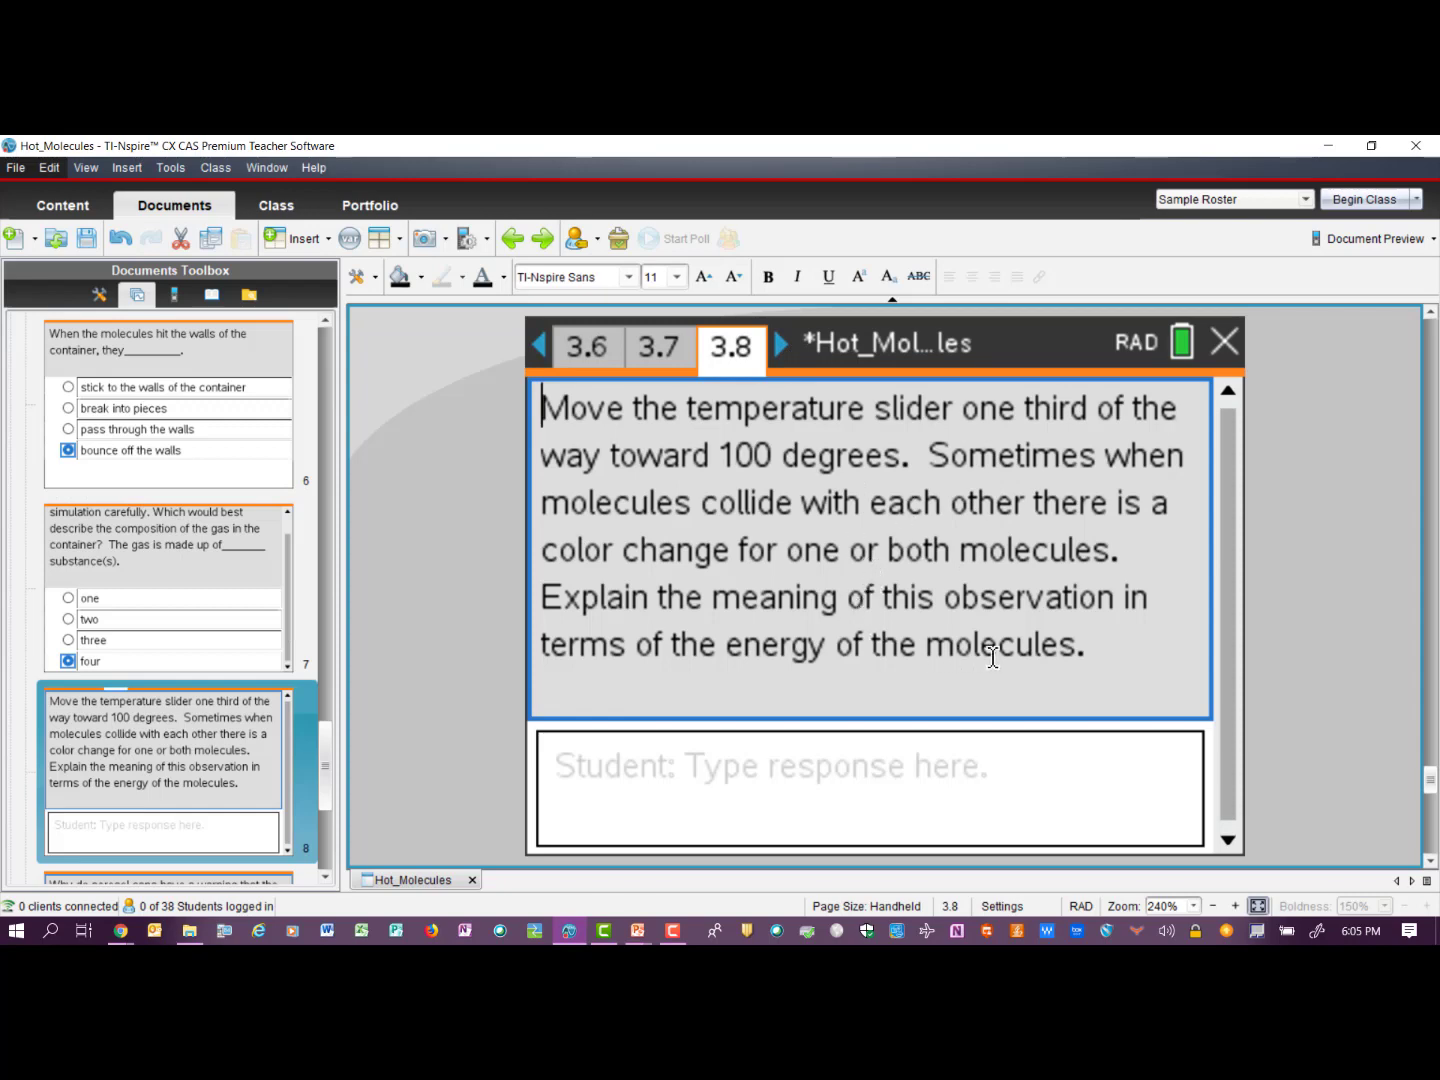
pyautogui.scroll(-1, 1230, 540)
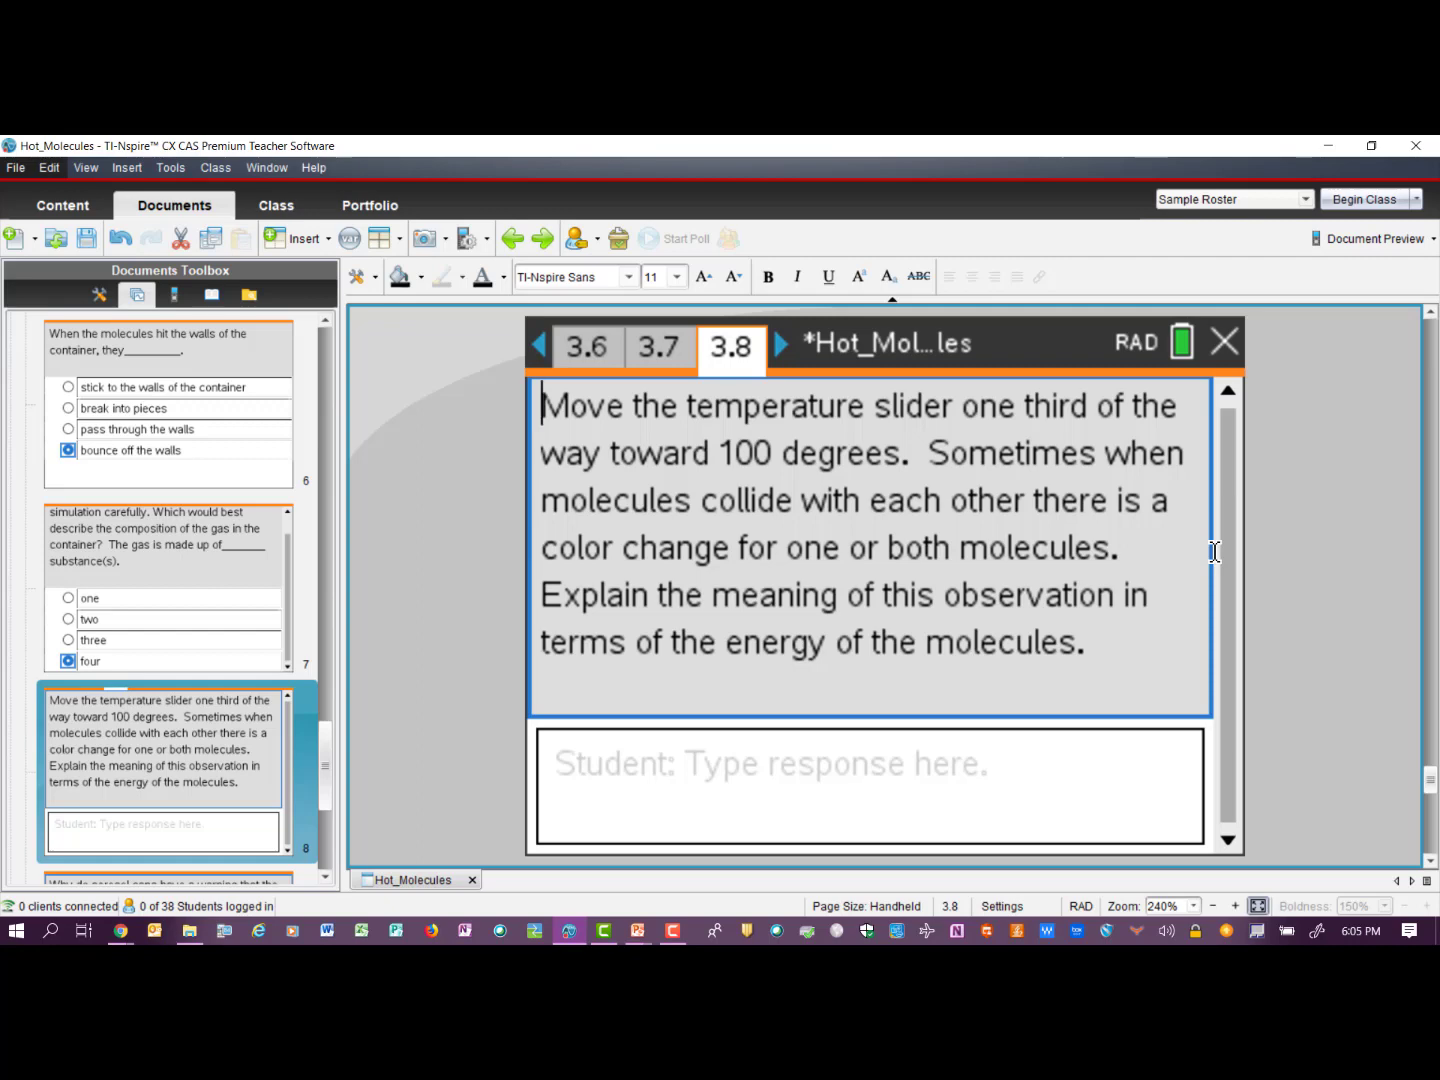
pyautogui.click(782, 350)
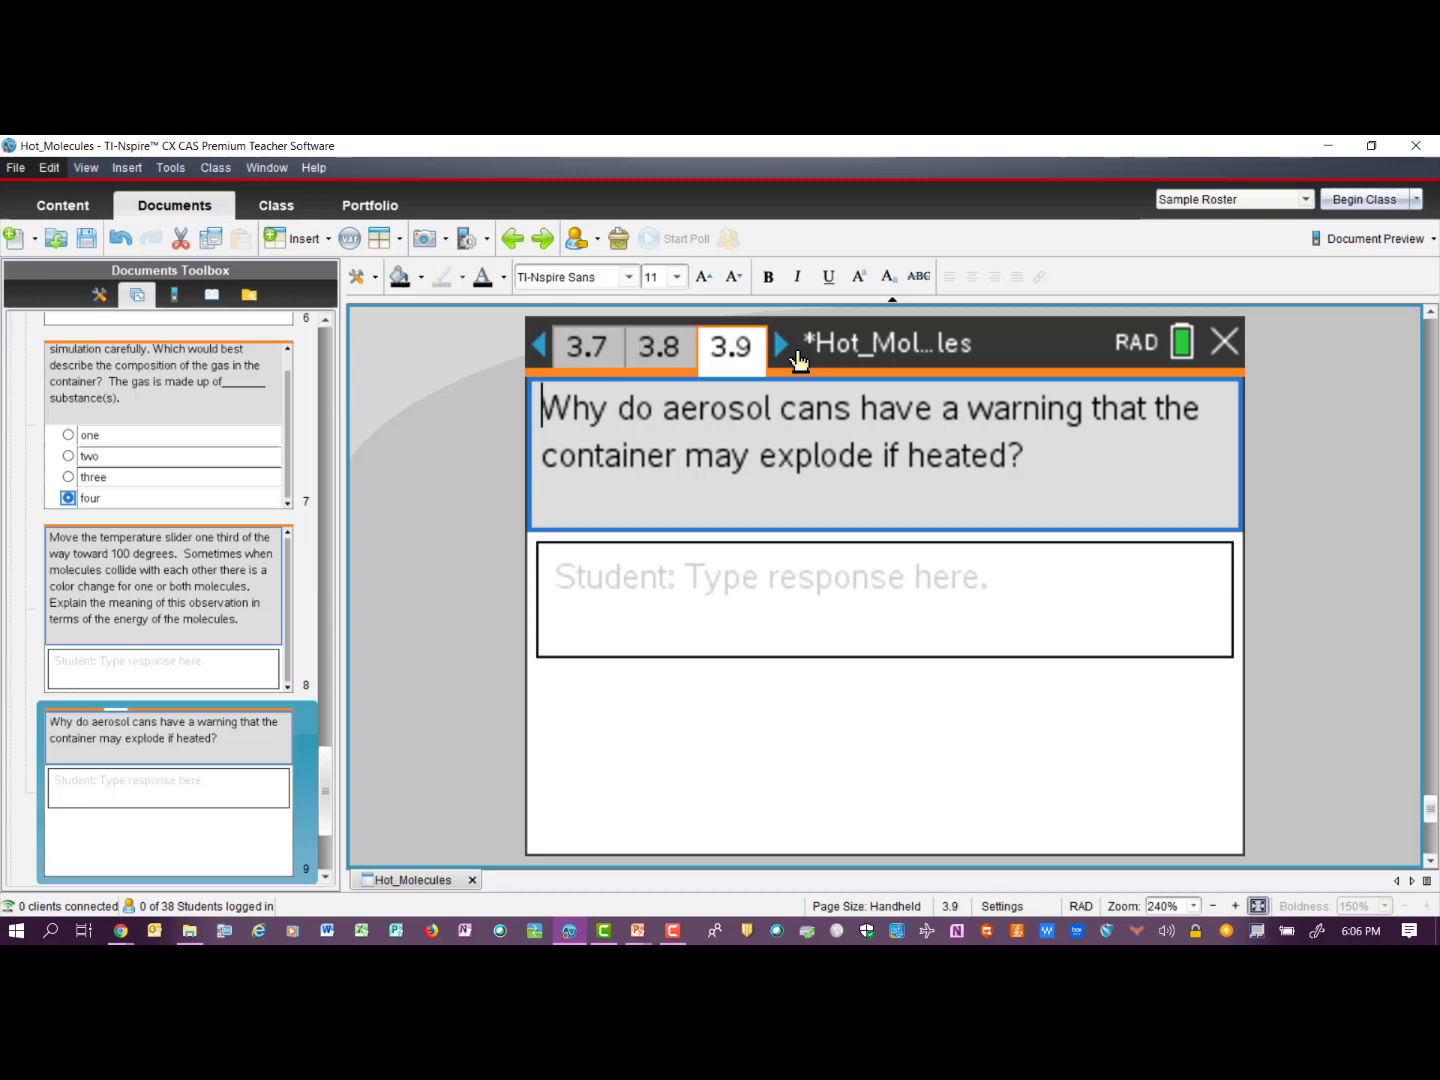
pyautogui.click(779, 348)
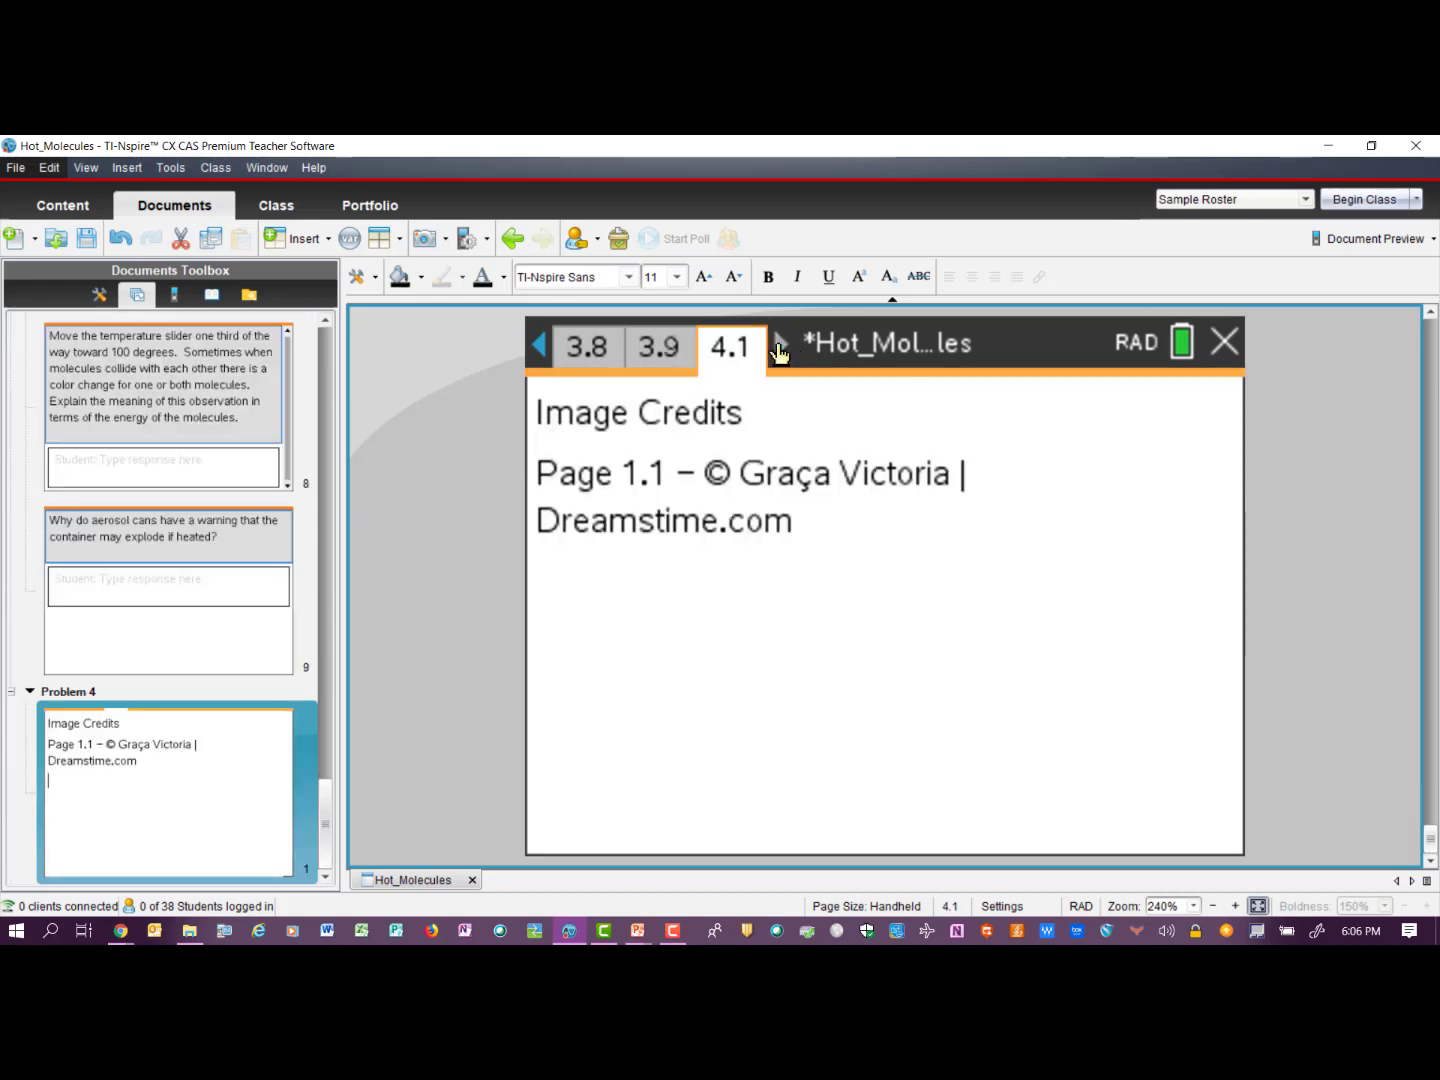